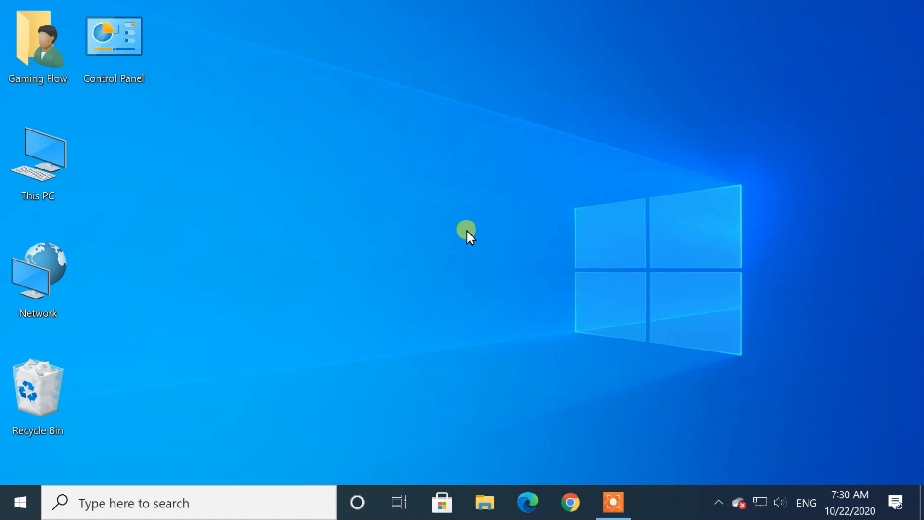
Search Google for 'virtualbox' in Chrome and open the official virtualbox.org site
left_click(569, 503)
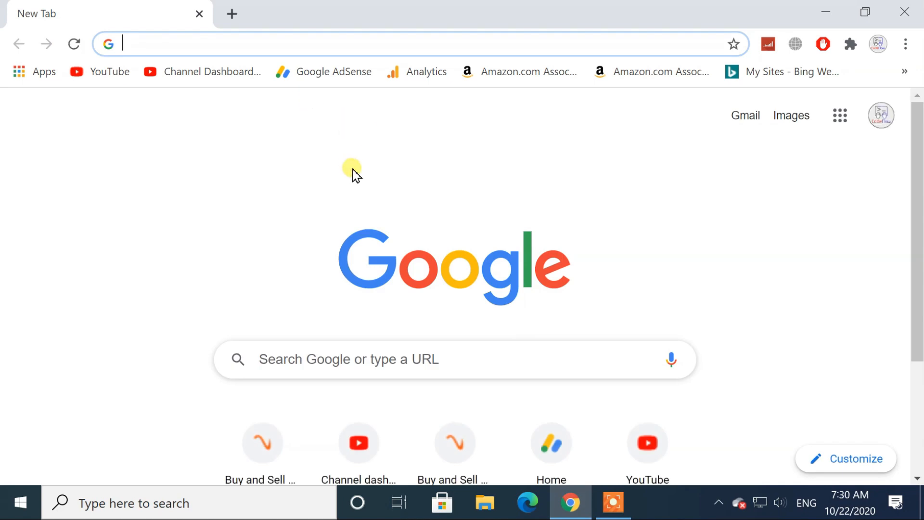
type("virtualbox")
key("Return")
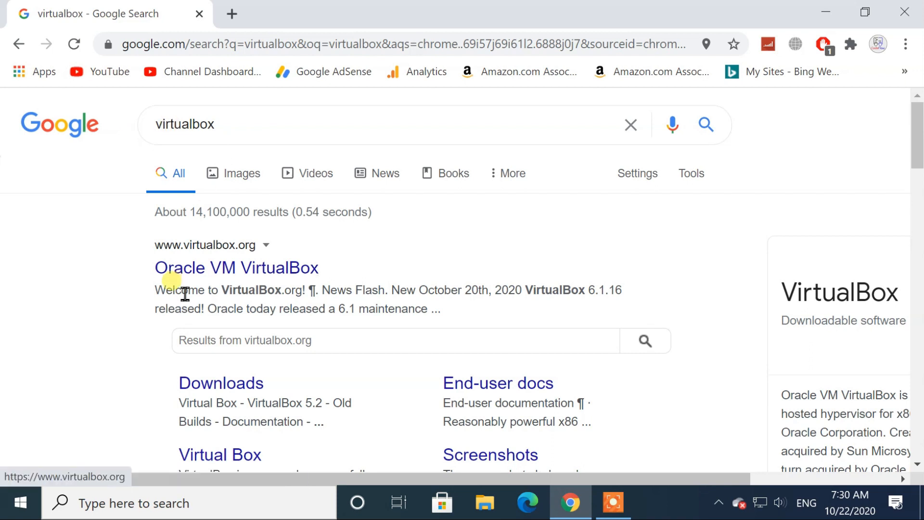
left_click(241, 264)
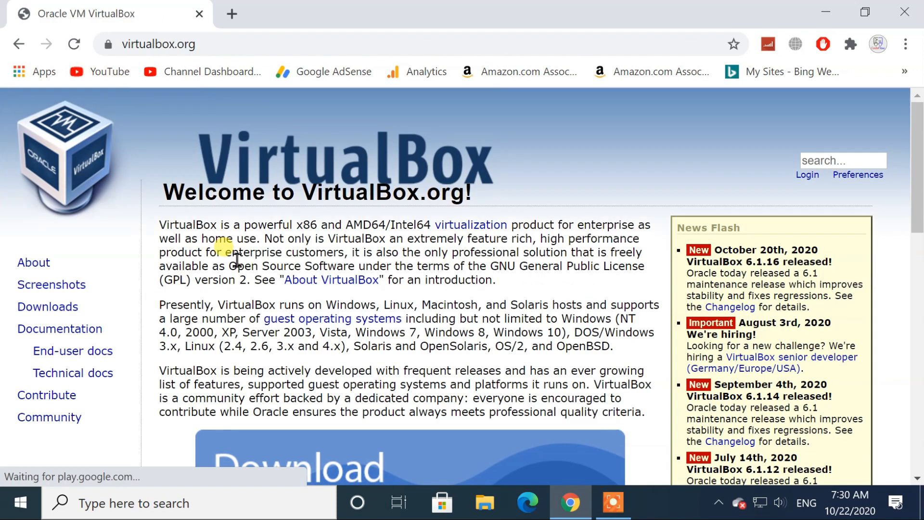
Download the VirtualBox 6.1 installer for Windows hosts and run the downloaded .exe
scroll(237, 260, "down", 5)
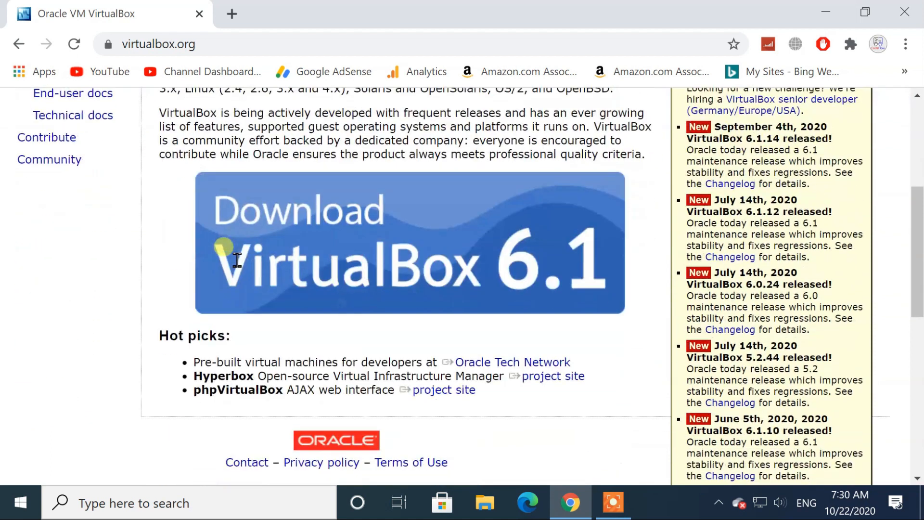
left_click(410, 255)
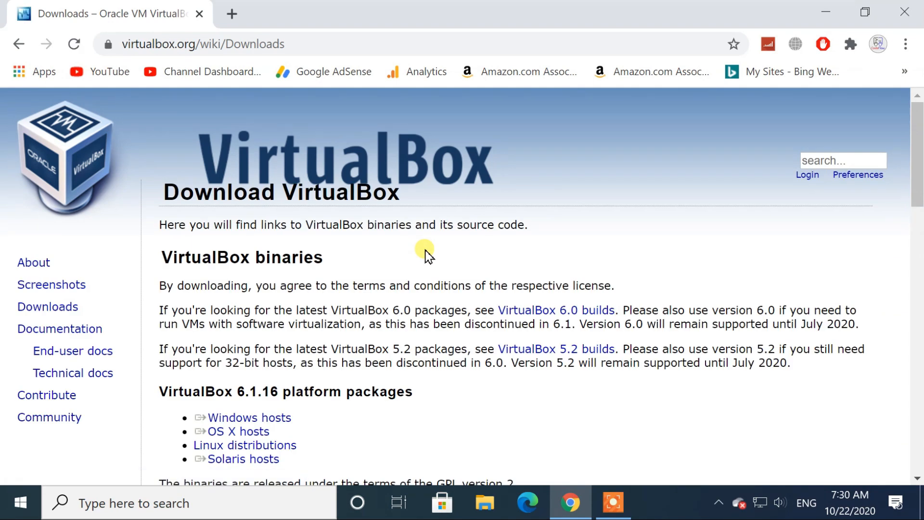
scroll(426, 253, "down", 3)
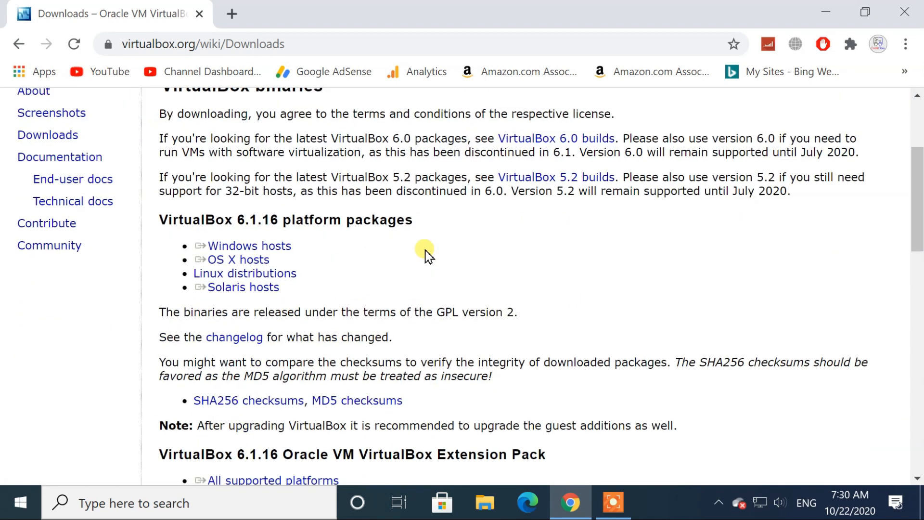
scroll(426, 253, "up", 2)
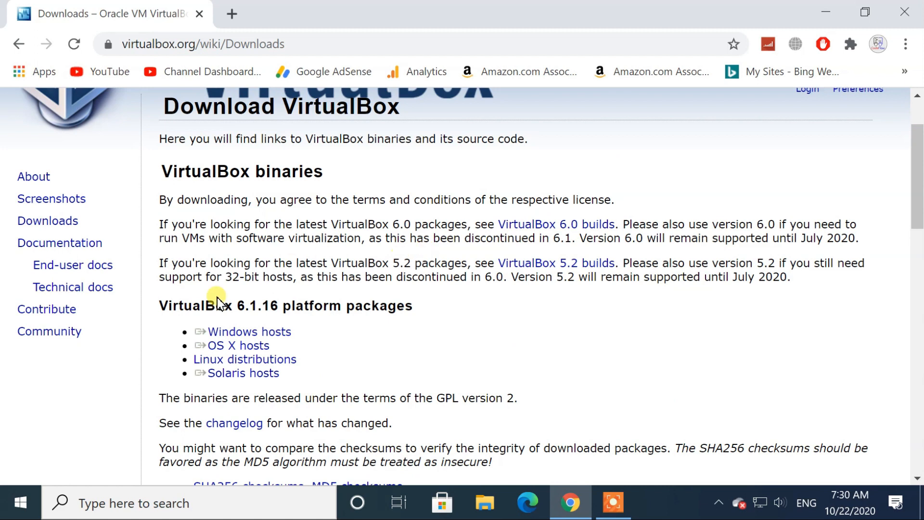
left_click(280, 335)
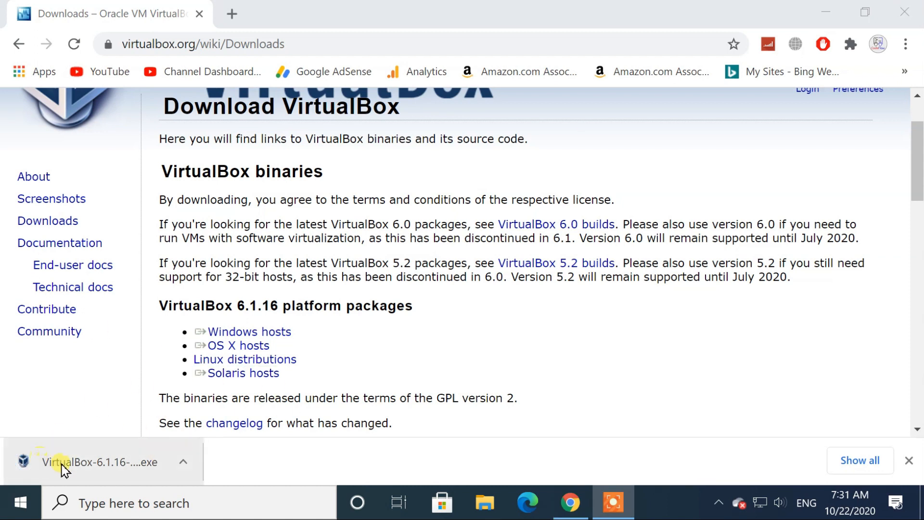
left_click(118, 468)
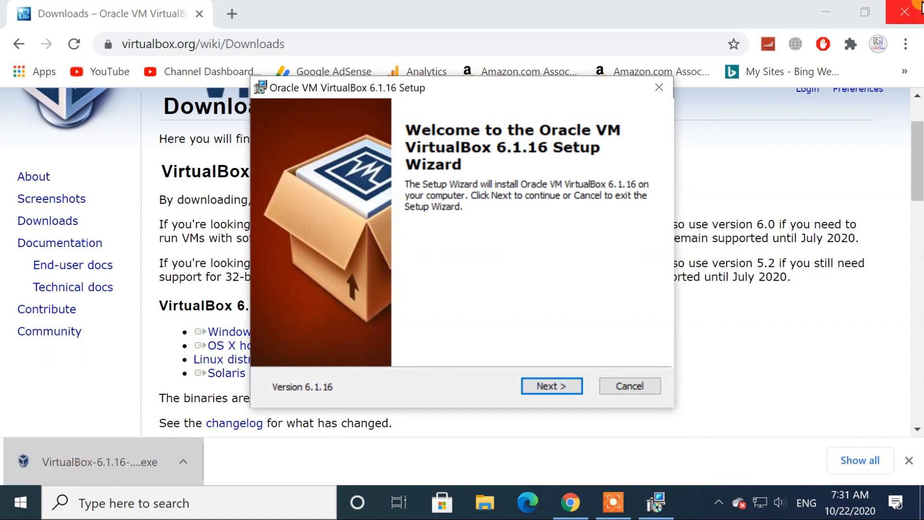
Close Chrome and install VirtualBox 6.1.16 with default features, shortcuts and driver permission
left_click(898, 8)
left_click(898, 9)
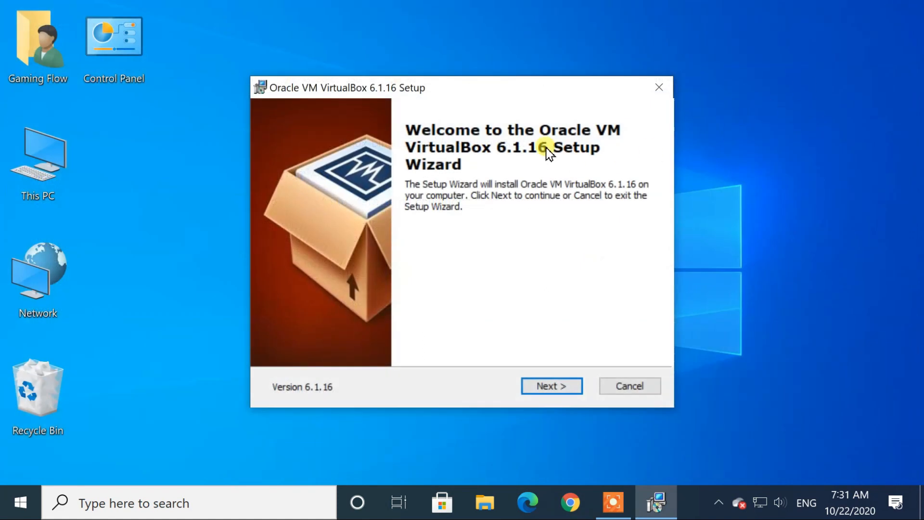
left_click(550, 386)
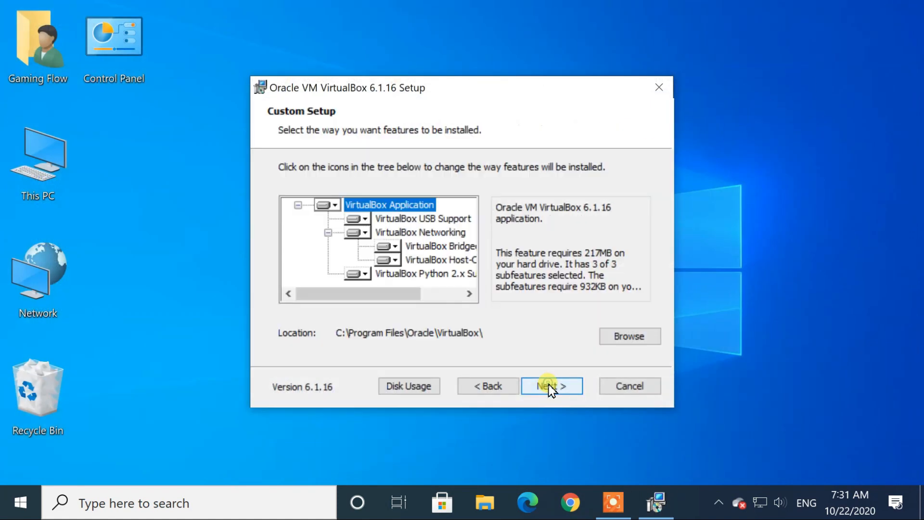
mouse_move(390, 294)
left_mouse_down()
mouse_move(407, 294)
mouse_move(388, 294)
left_mouse_up()
left_click(564, 387)
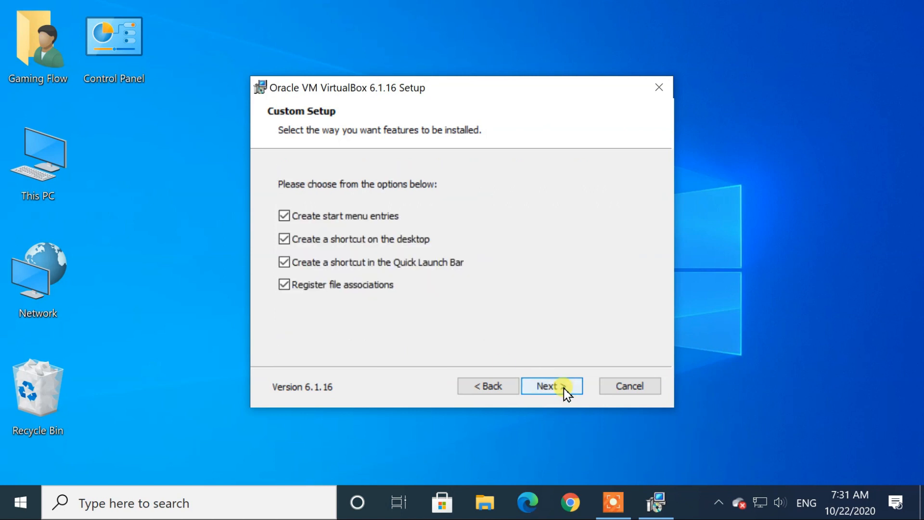
left_click(554, 390)
left_click(555, 390)
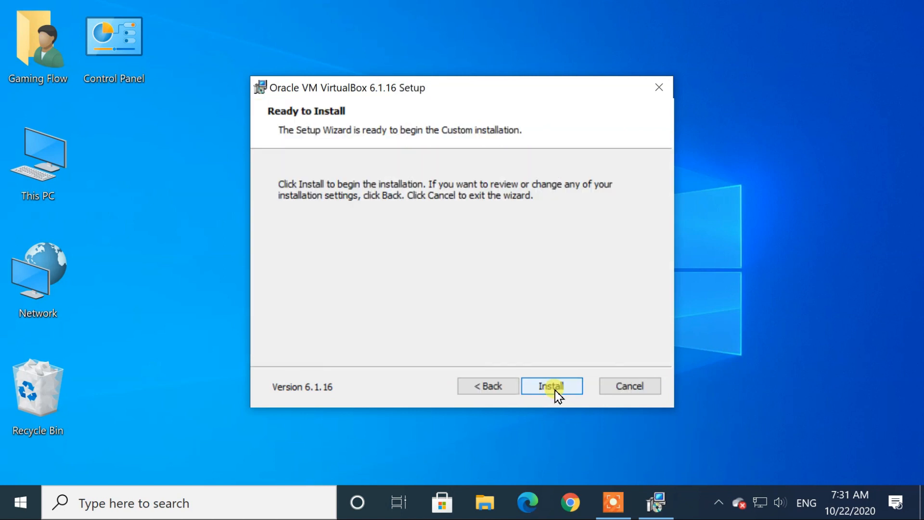
left_click(555, 391)
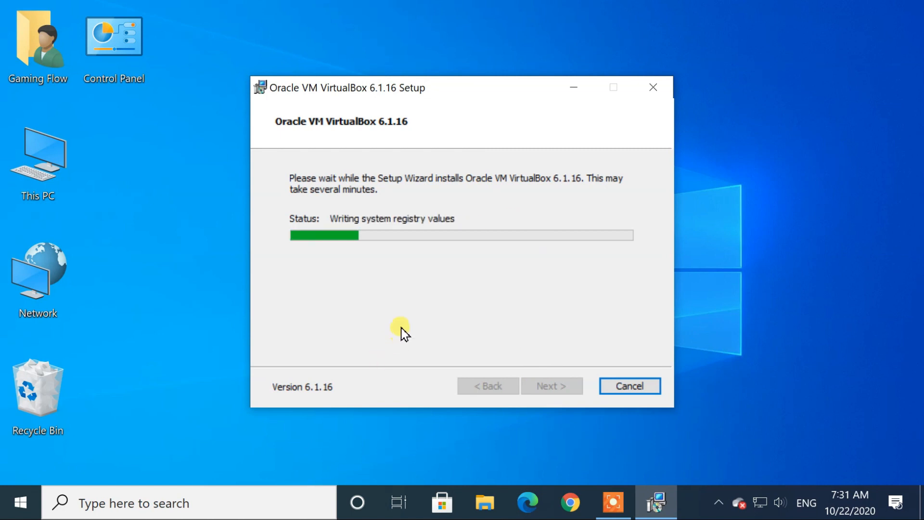
left_click(556, 250)
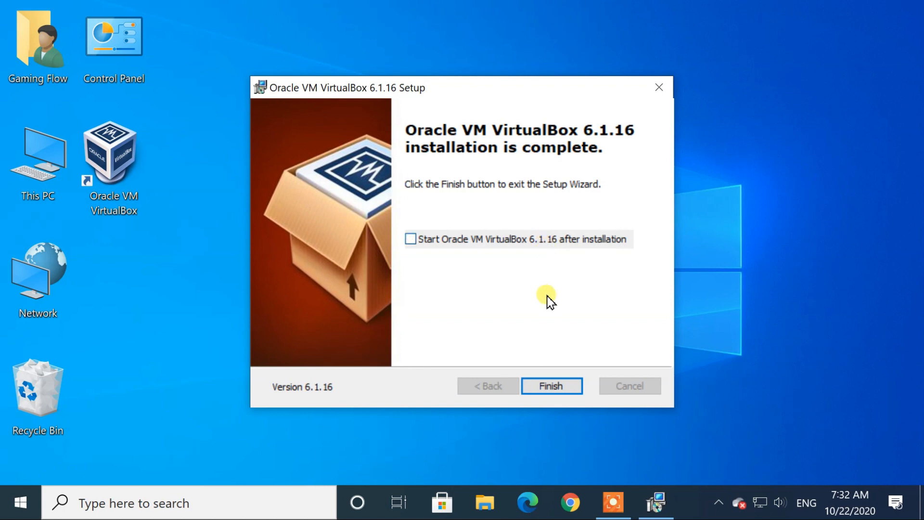
left_click(573, 383)
Go to kali.org in Chrome and open the Kali Linux downloads page
left_click(570, 502)
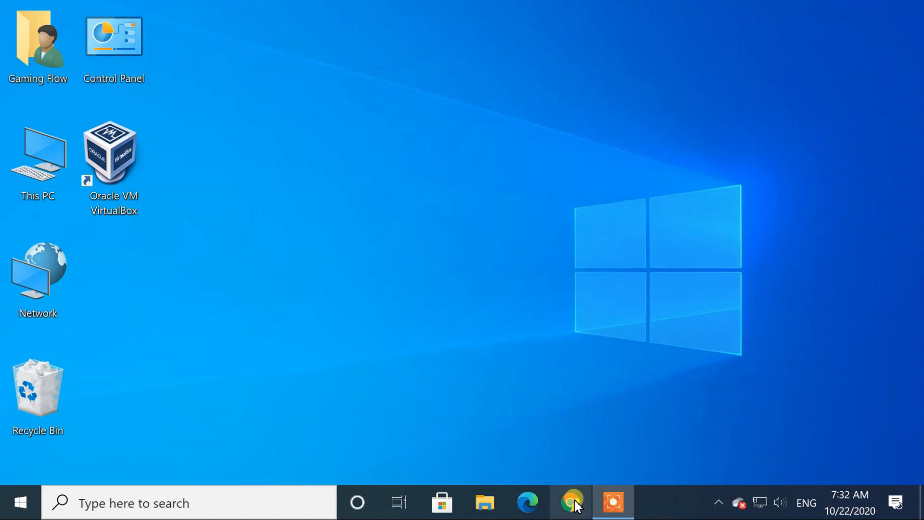
type("kali")
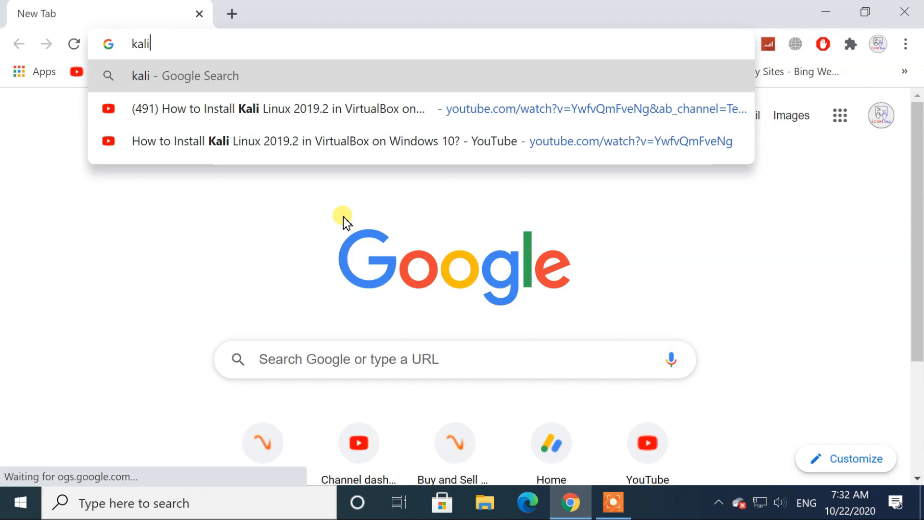
type(".org")
key("Return")
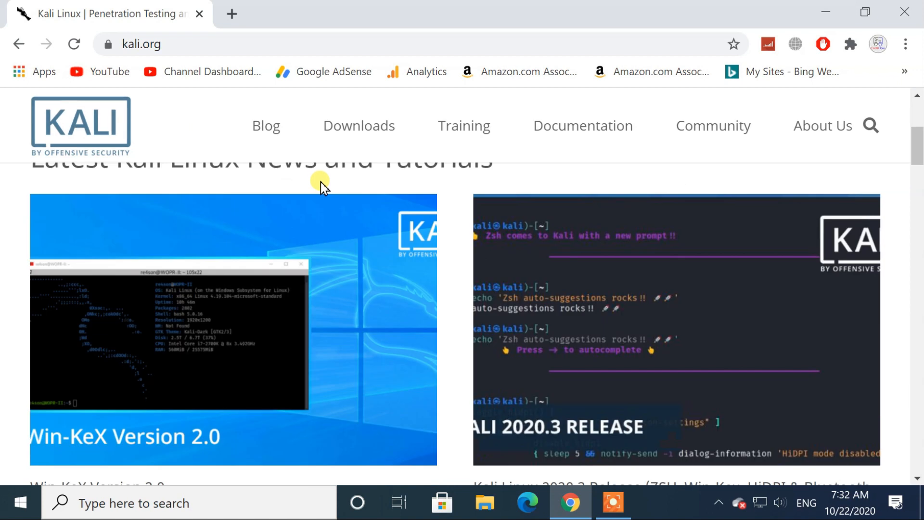
mouse_move(336, 137)
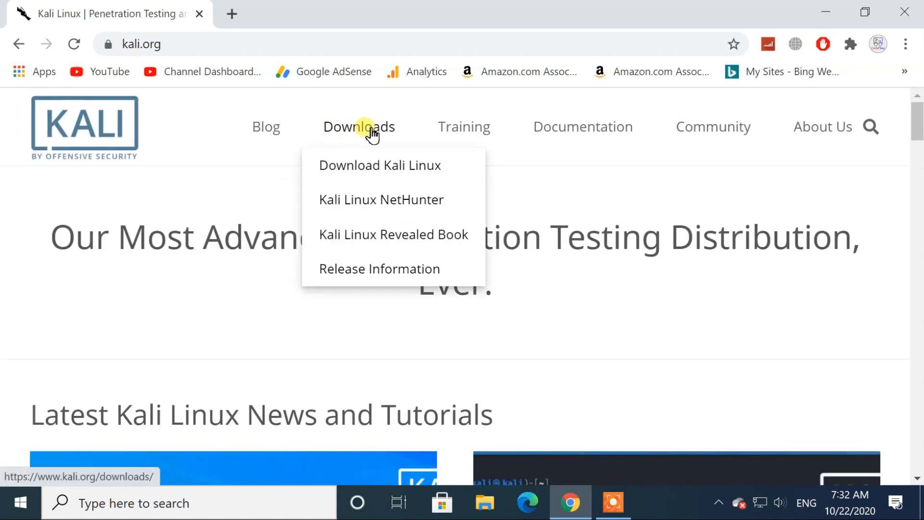
left_click(412, 177)
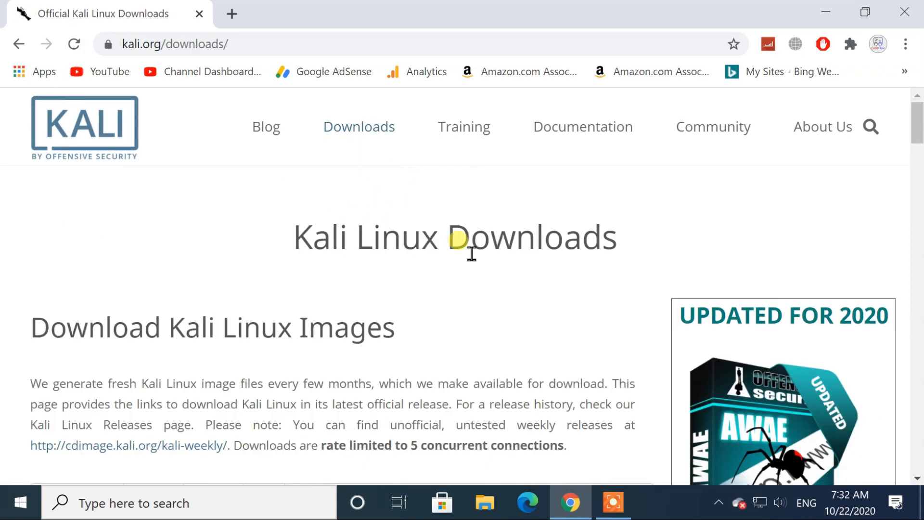
Download the Kali Linux 2020.3 64-Bit Installer ISO and minimize Chrome
scroll(472, 253, "down", 5)
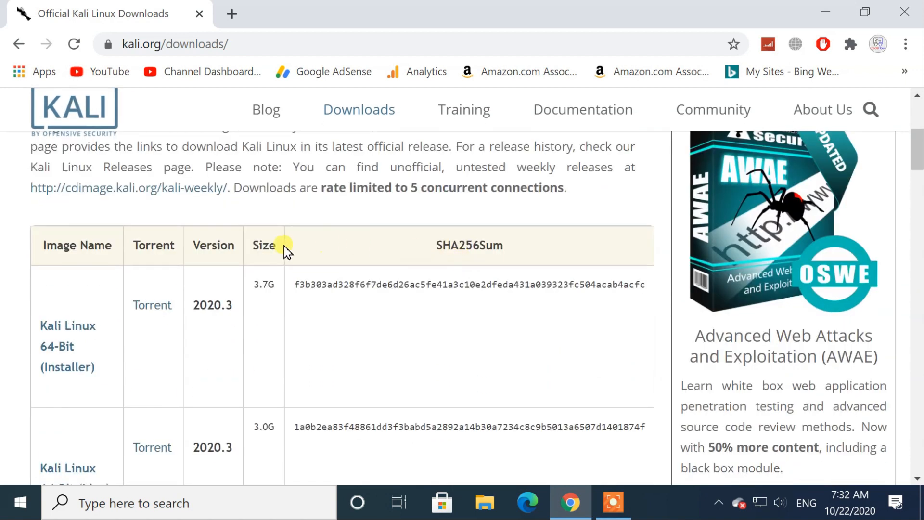
scroll(56, 313, "down", 2)
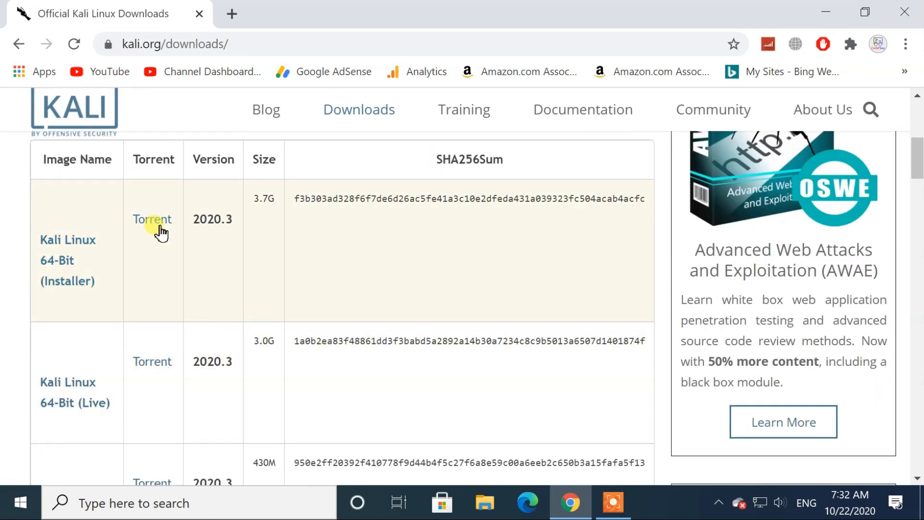
key("ctrl+minus")
key("ctrl+minus")
left_click(124, 211)
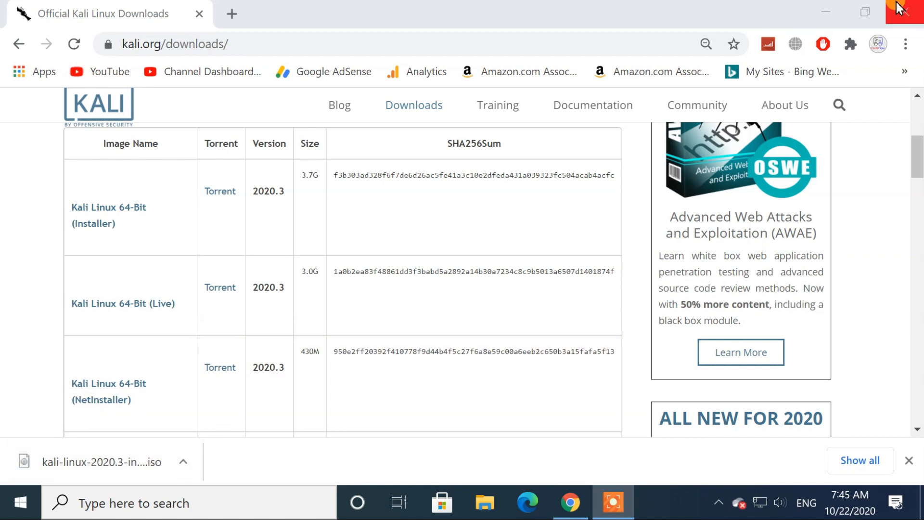
left_click(823, 7)
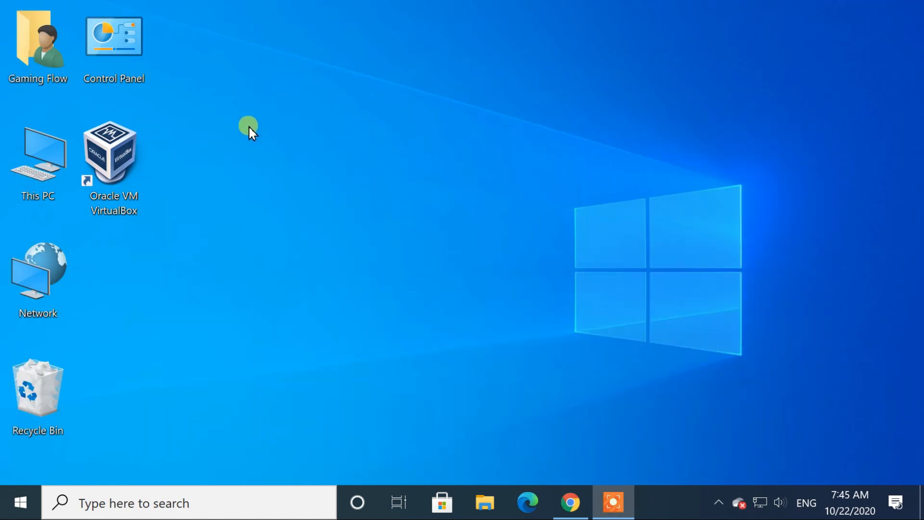
Launch Oracle VM VirtualBox from its desktop shortcut and start a New virtual machine
right_click(107, 142)
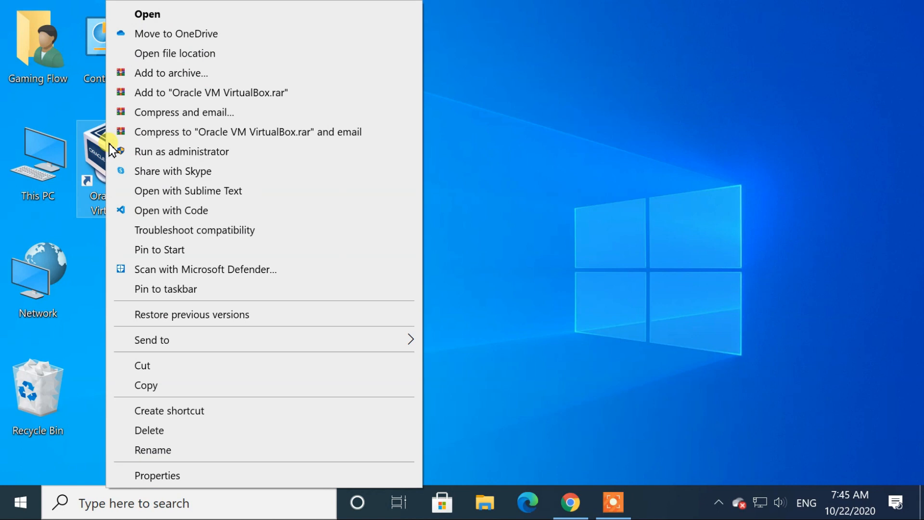
left_click(160, 16)
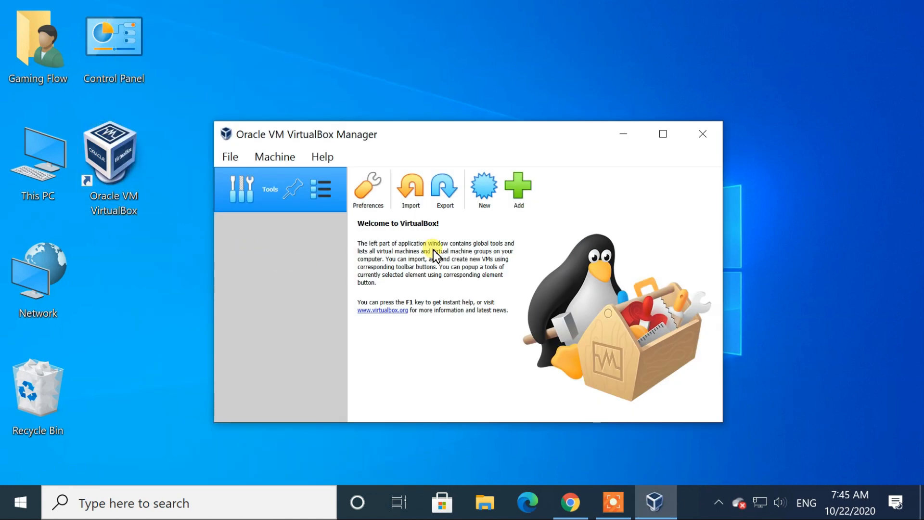
left_click(482, 190)
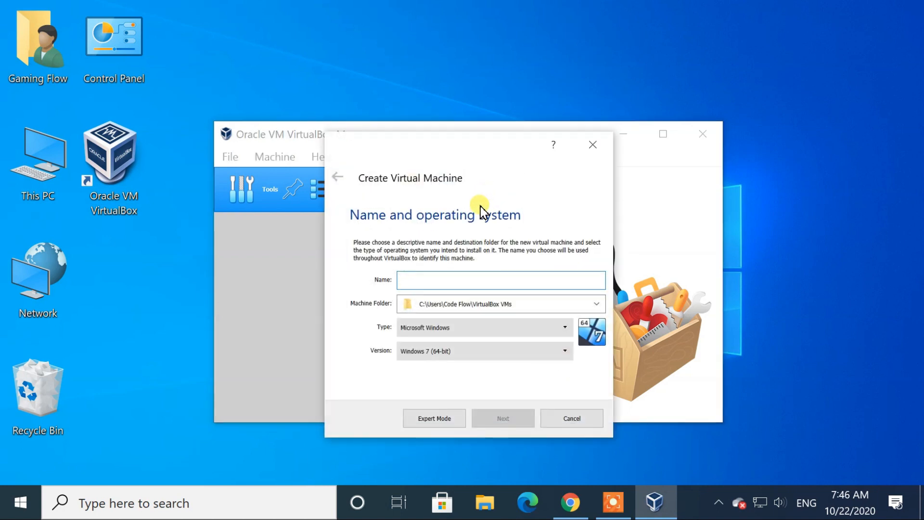
Name the machine Kali, type Linux, version Debian (64-bit), and raise memory to 3484 MB
type("Kali")
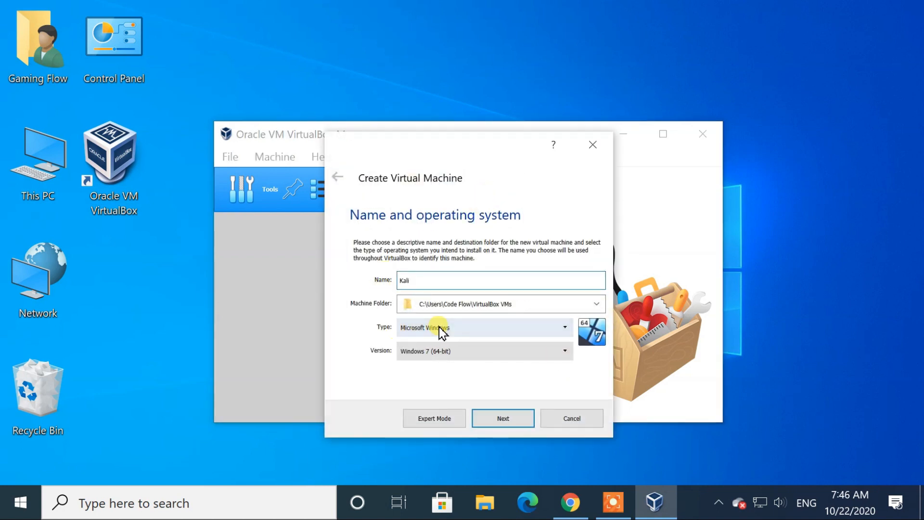
left_click(440, 329)
left_click(406, 348)
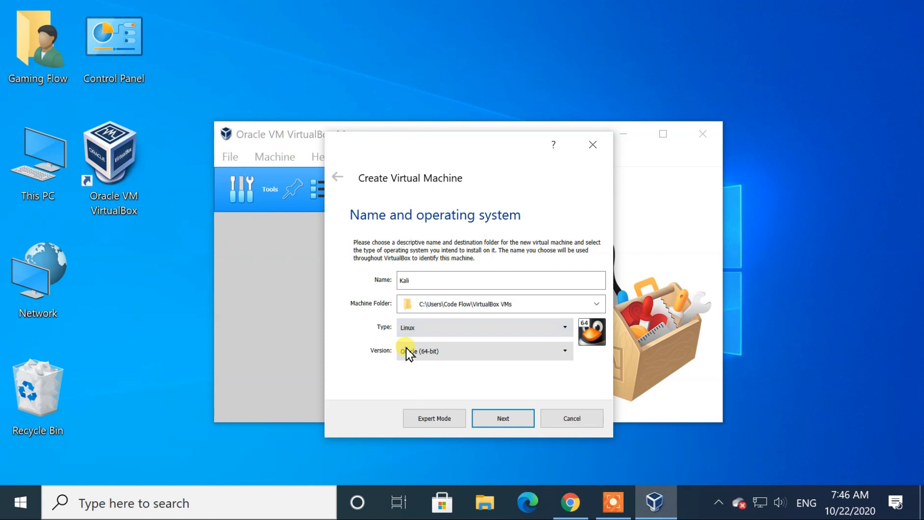
left_click(435, 351)
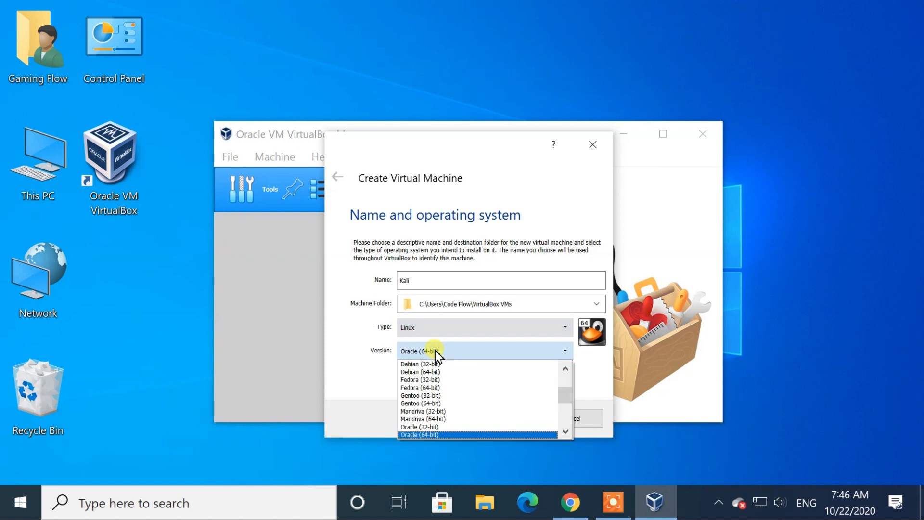
left_click(418, 371)
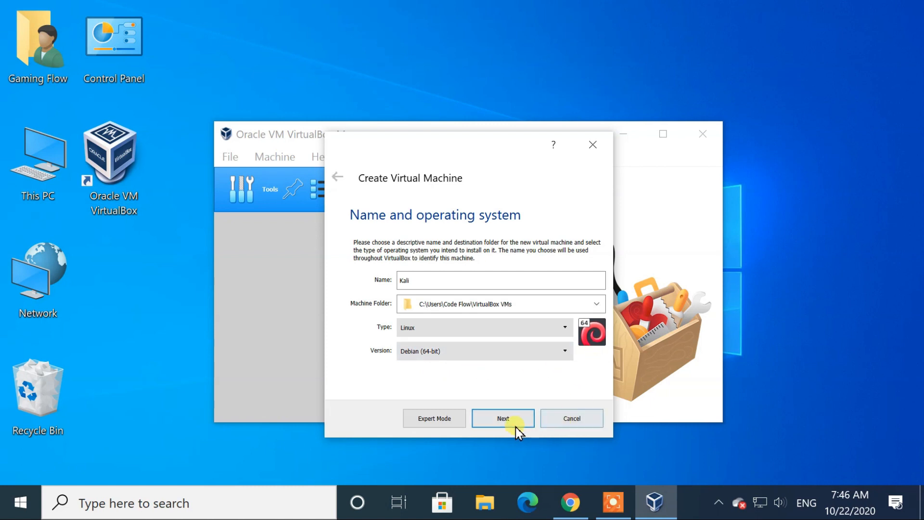
left_click(502, 423)
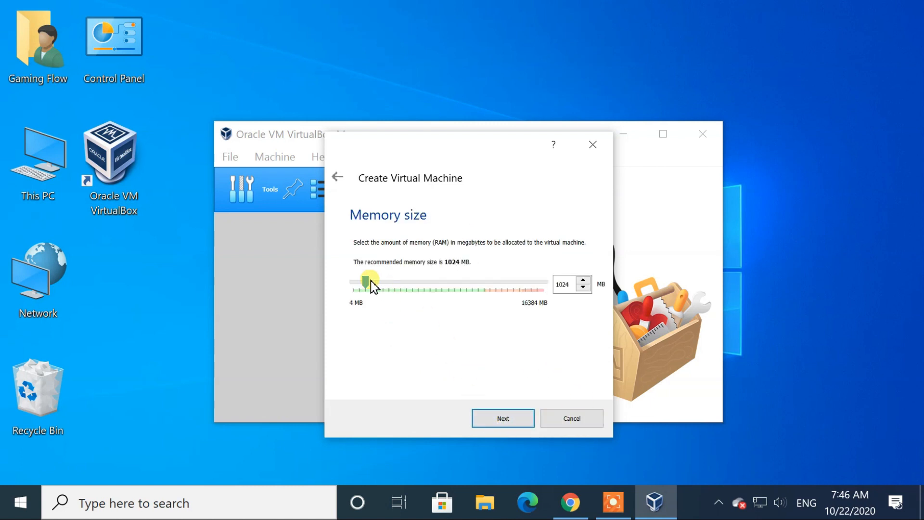
left_click_drag(368, 280, 388, 280)
left_click(516, 420)
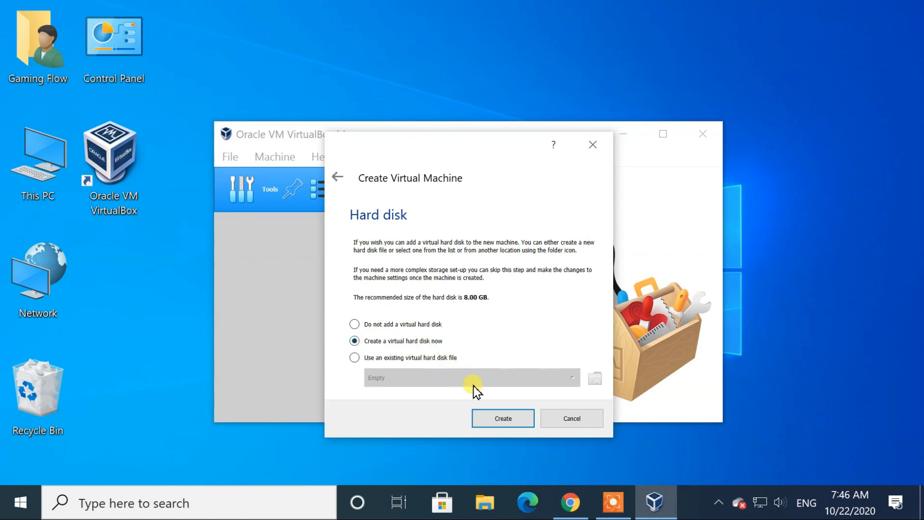
Create a dynamically allocated 8.00 GB VDI hard disk, Kali.vdi, for the machine
left_click(513, 419)
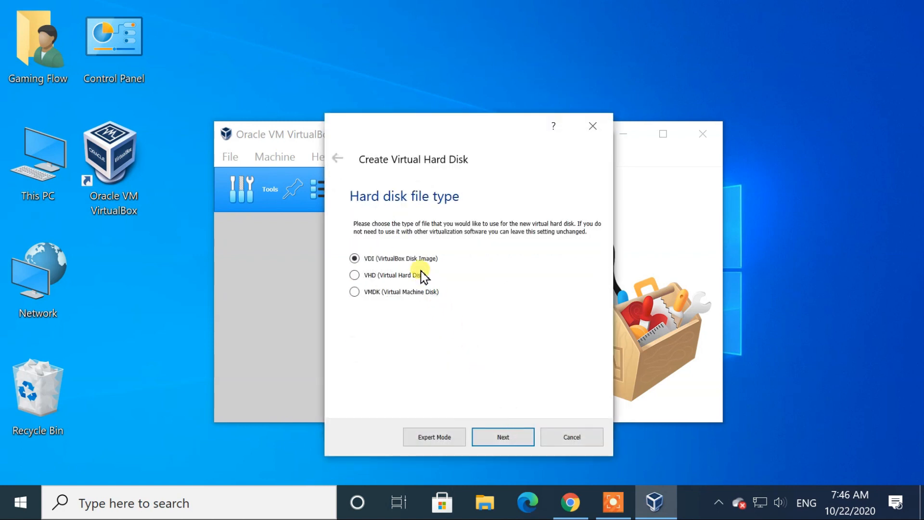
left_click(509, 437)
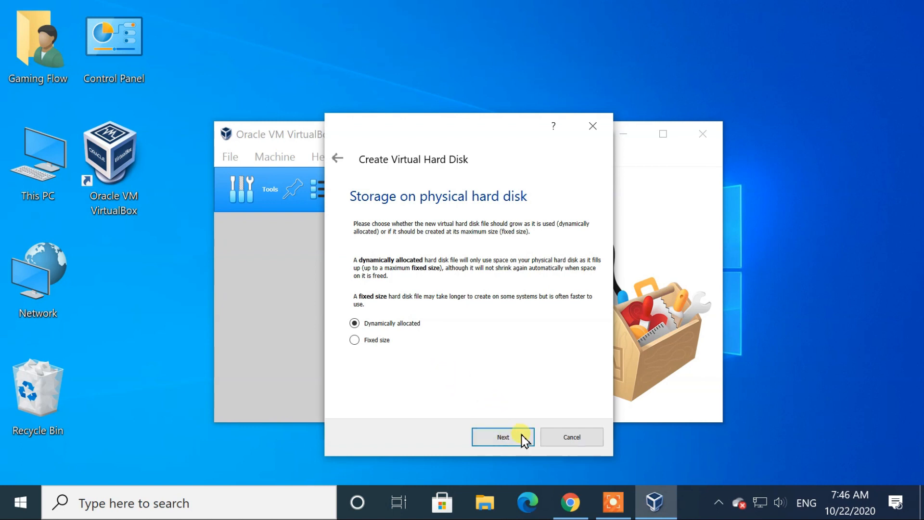
left_click(522, 437)
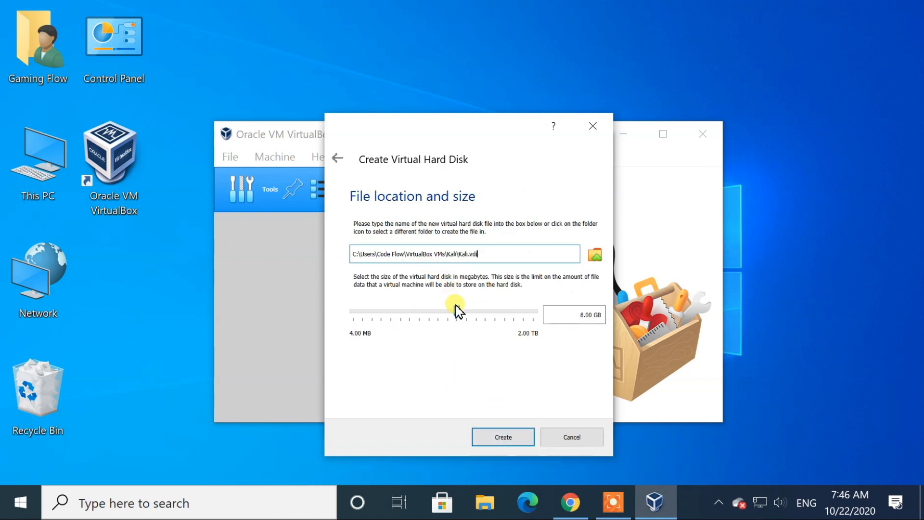
mouse_move(458, 315)
left_click(509, 437)
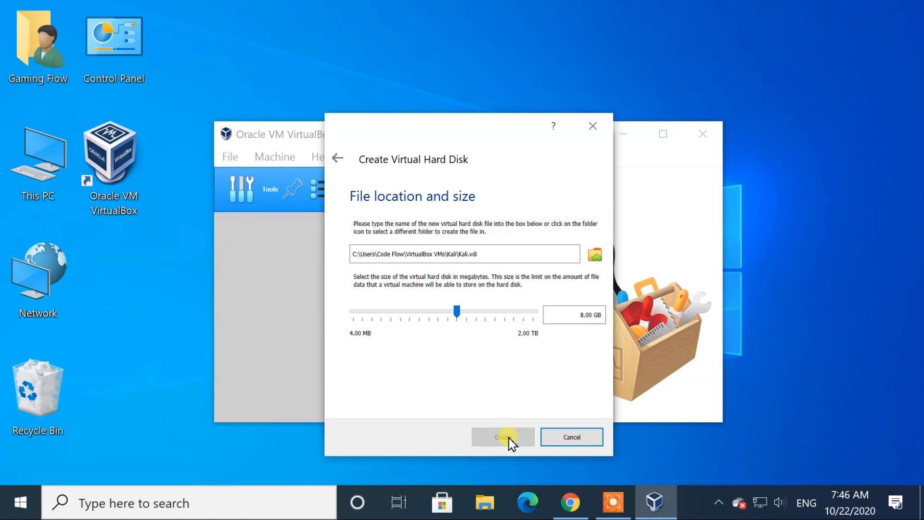
scroll(489, 354, "down", 2)
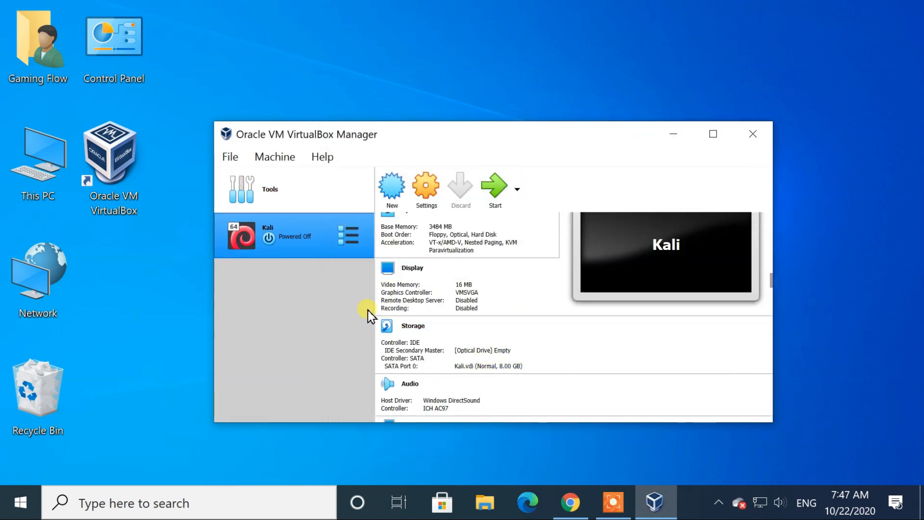
In the Kali machine's settings, set the processor count to 4
left_click(432, 185)
left_click(364, 85)
left_click(320, 84)
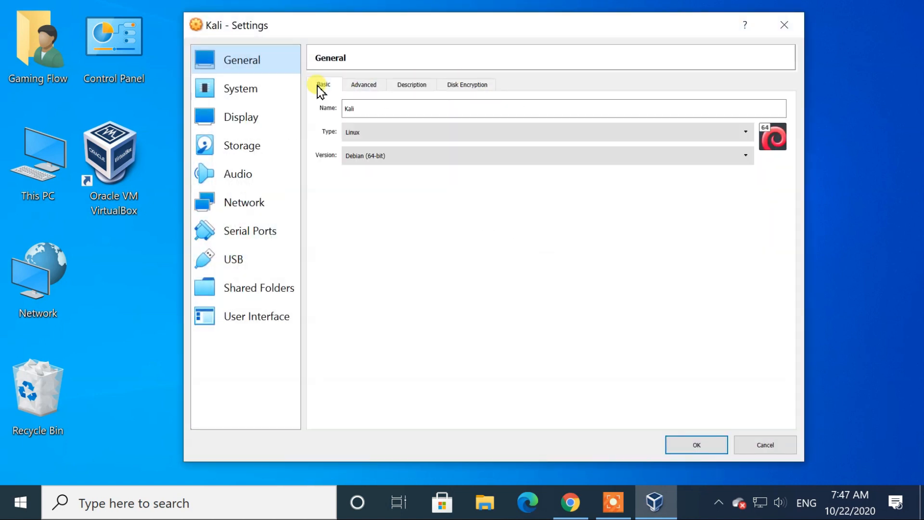
left_click(260, 88)
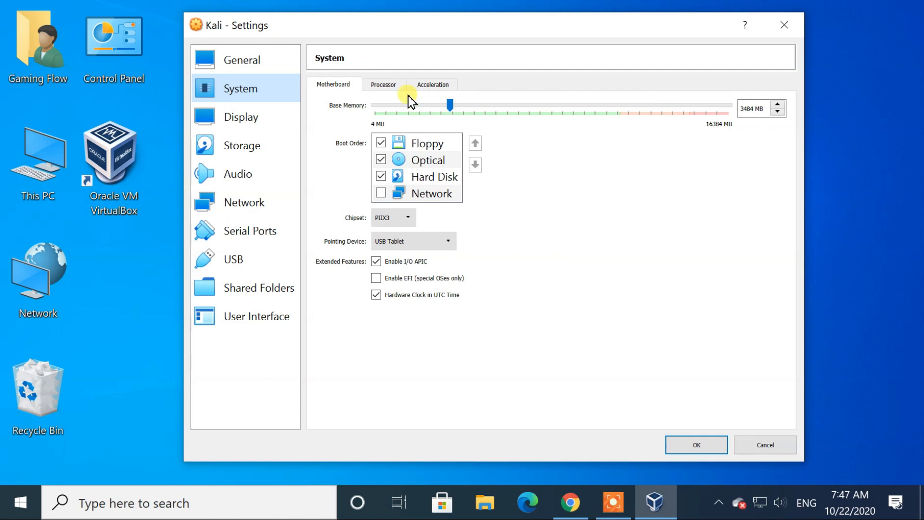
left_click(380, 85)
left_click(377, 107)
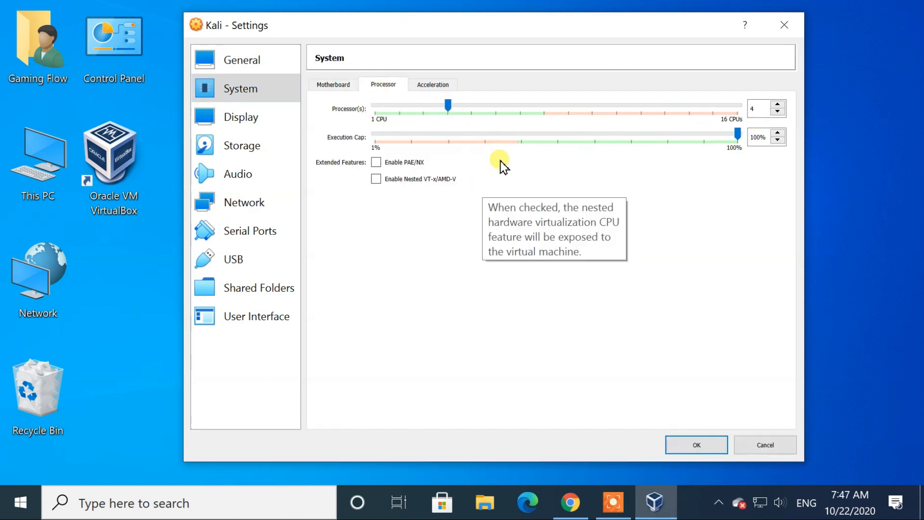
Insert kali-linux-2020.3-installer-amd64.iso from Downloads into the empty optical drive and save
left_click(256, 155)
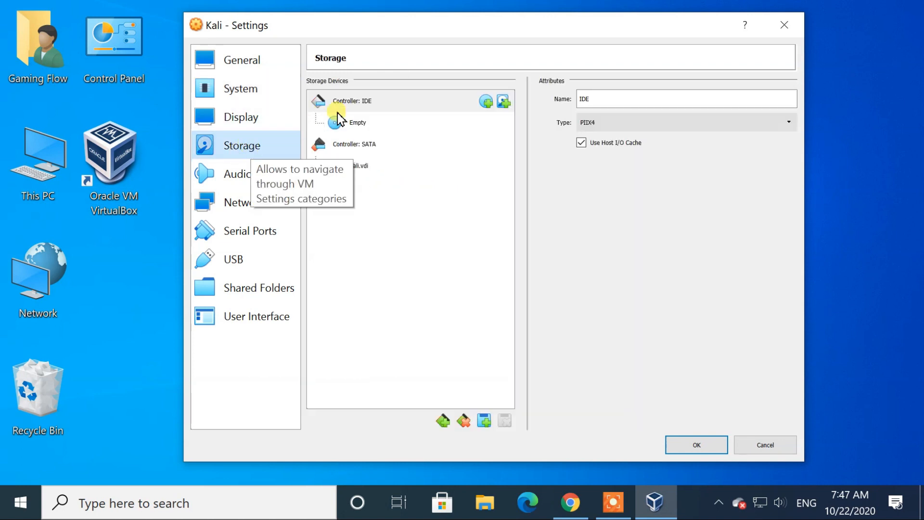
left_click(353, 126)
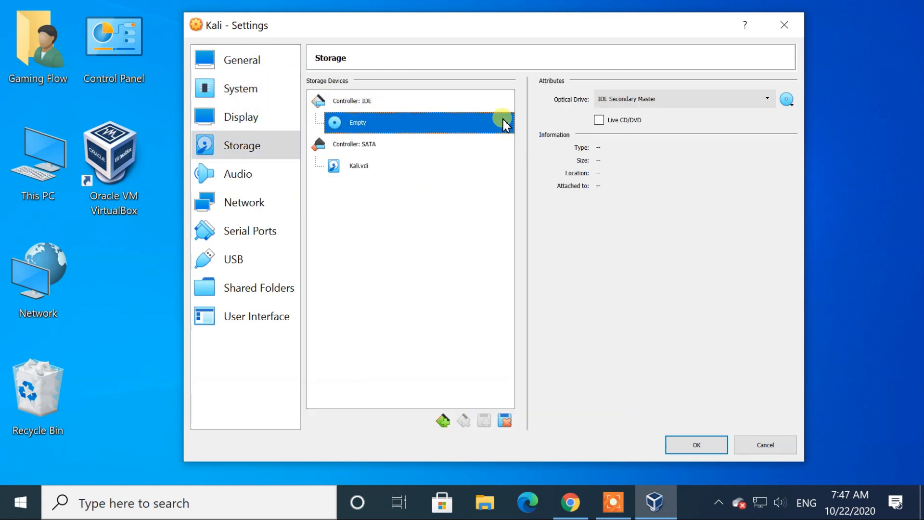
left_click(791, 102)
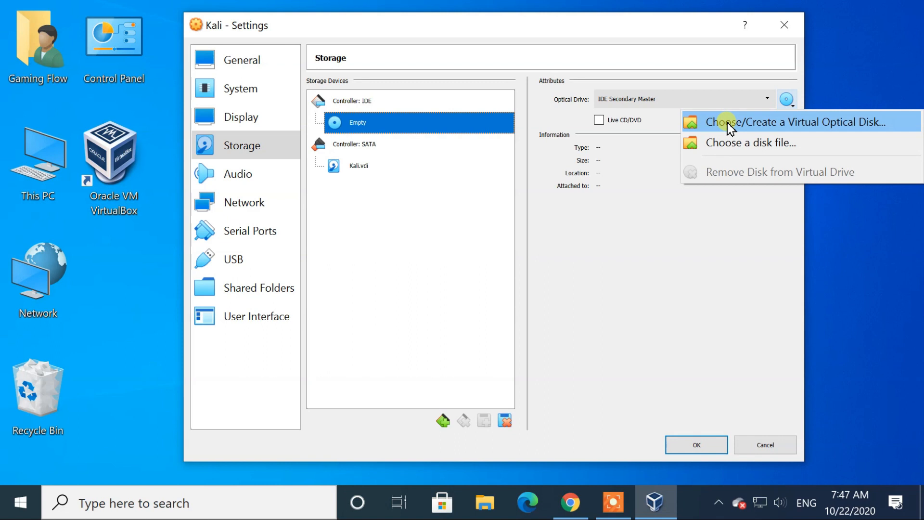
left_click(755, 140)
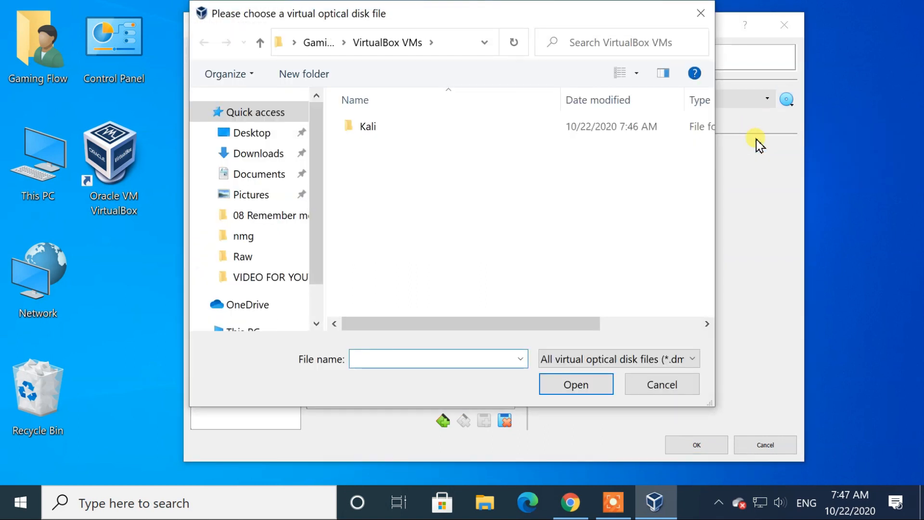
left_click(252, 153)
left_click(403, 150)
double_click(503, 146)
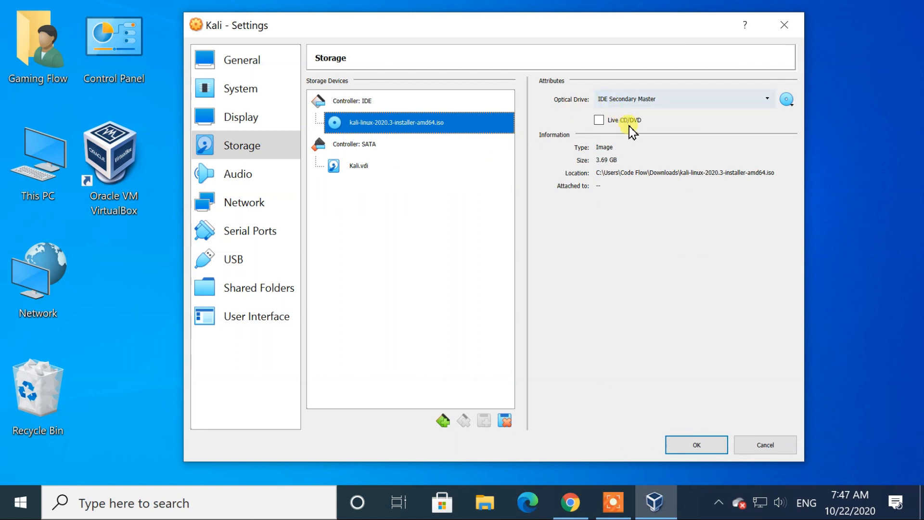
left_click(700, 443)
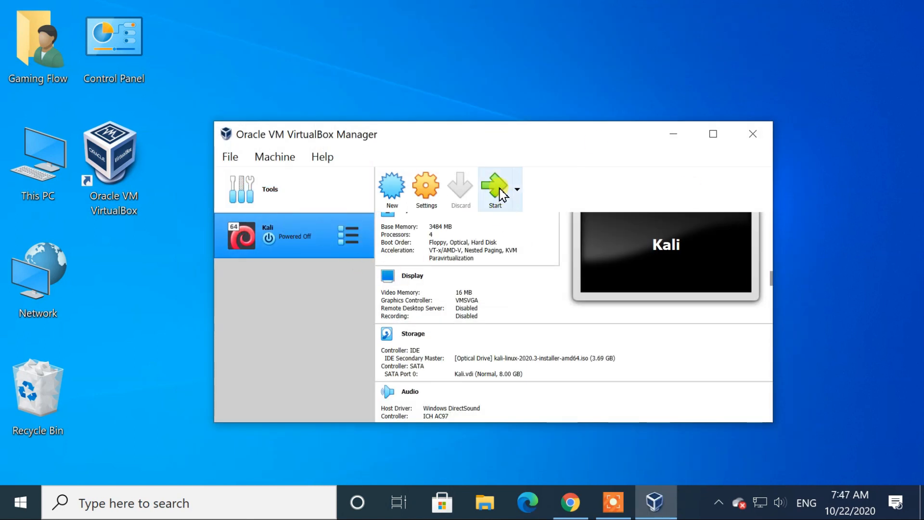
Start Kali from the installer ISO, maximize its window, and choose Graphical install
left_click(496, 187)
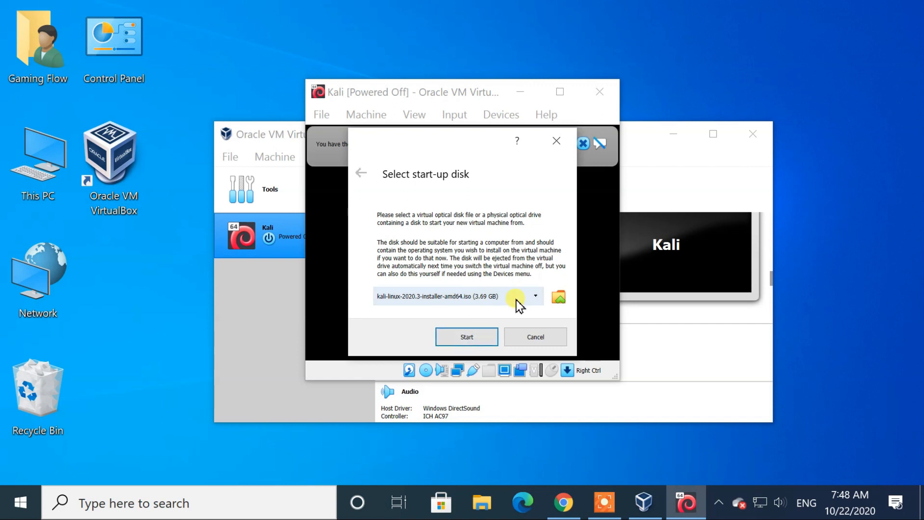
left_click(488, 334)
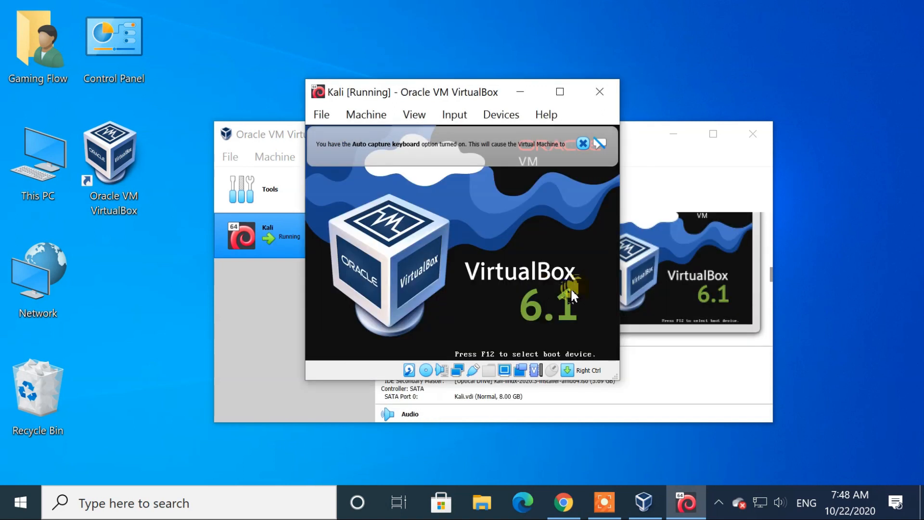
left_click(559, 92)
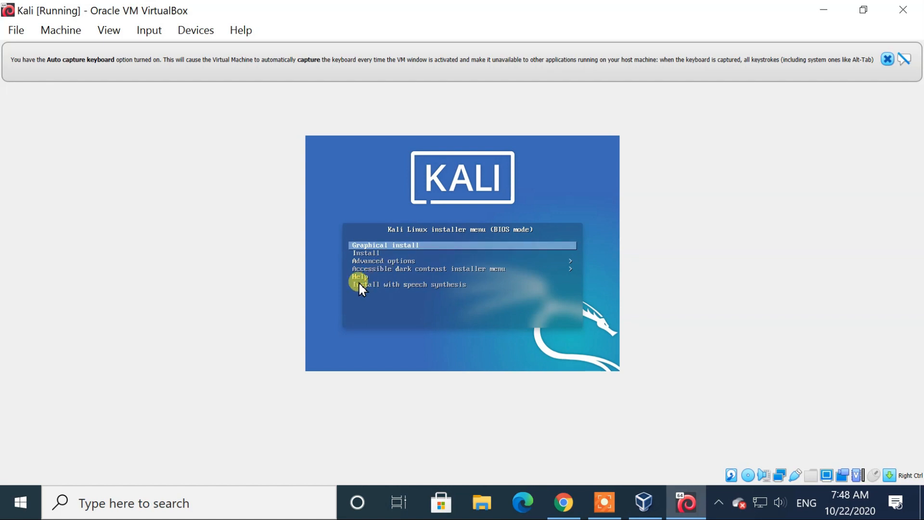
key("Return")
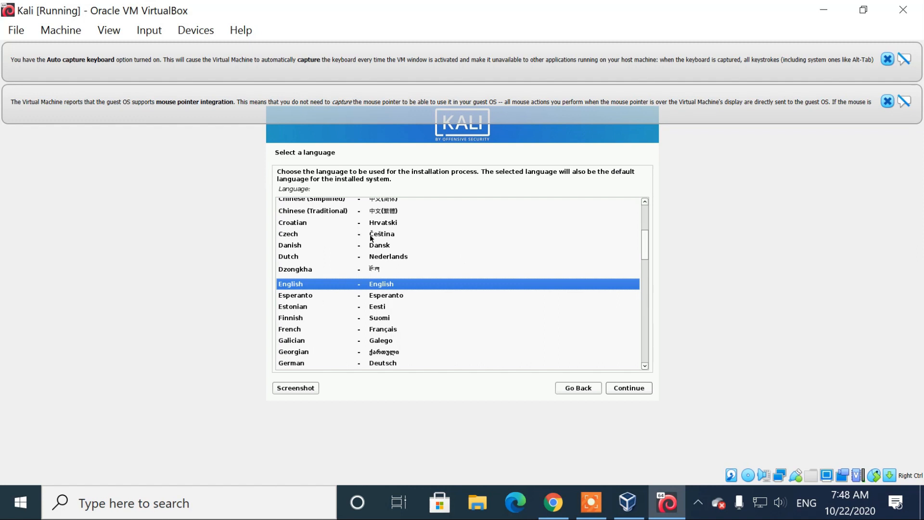
Dismiss the notification banners, choose English, and set the location to Asia > Nepal
left_click(887, 101)
left_click(887, 59)
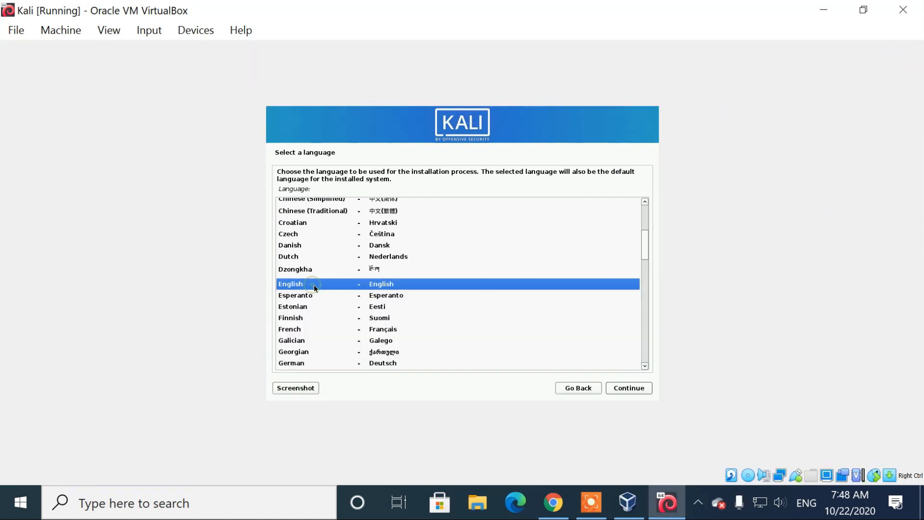
left_click(623, 390)
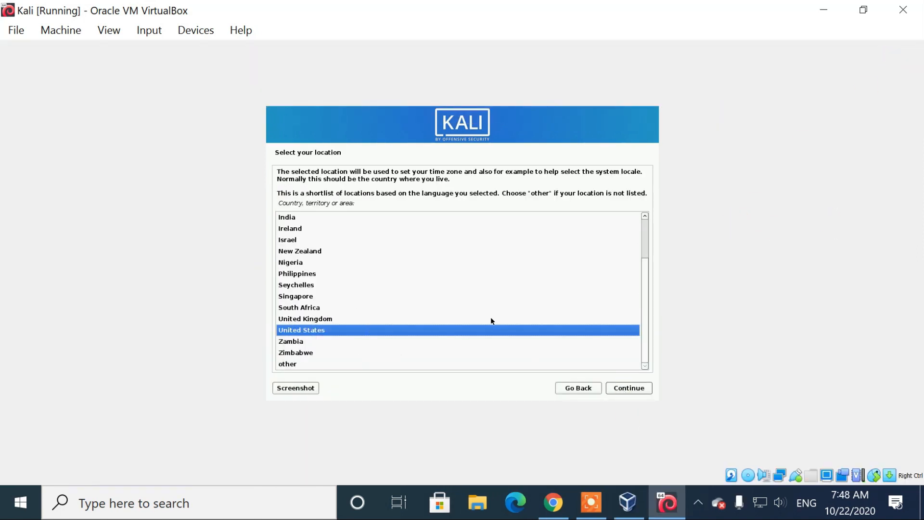
mouse_move(645, 301)
left_mouse_down()
mouse_move(646, 262)
mouse_move(646, 308)
left_mouse_up()
left_click(288, 363)
left_click(638, 390)
left_click(289, 242)
left_click(635, 388)
scroll(330, 277, "down", 10)
left_click(293, 228)
left_click(633, 390)
Accept default locale, keyboard and hostname, skip the domain, and enter the user's full name and password
left_click(624, 387)
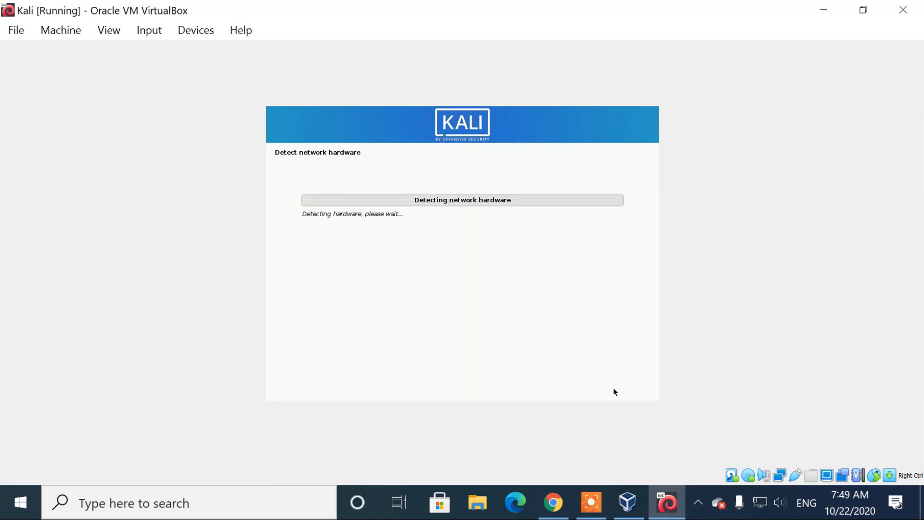
left_click(614, 388)
left_click(625, 388)
type("code flow")
left_click(628, 388)
left_click(630, 388)
left_click(633, 388)
type("kali123")
key("Tab")
type("kali123")
left_click(626, 388)
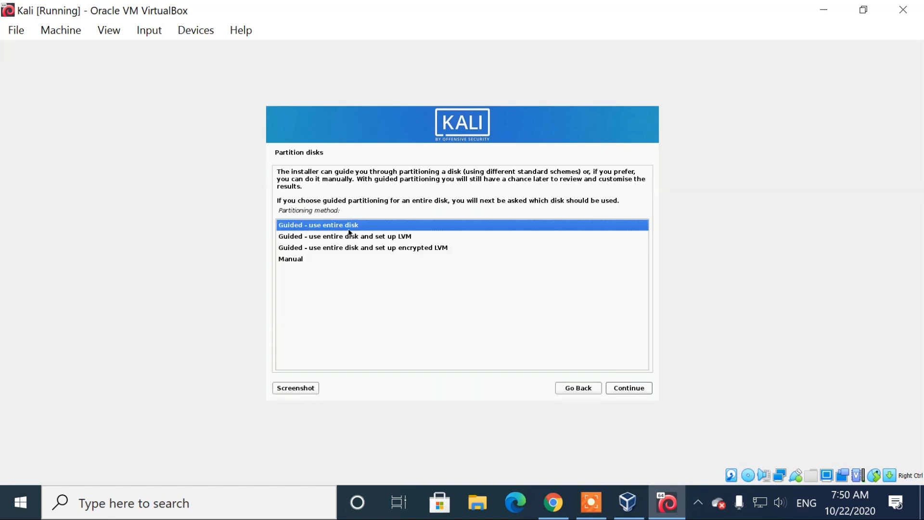
Guided-partition the whole 8.6 GB VBOX disk with all files in one partition, writing the changes
left_click(628, 388)
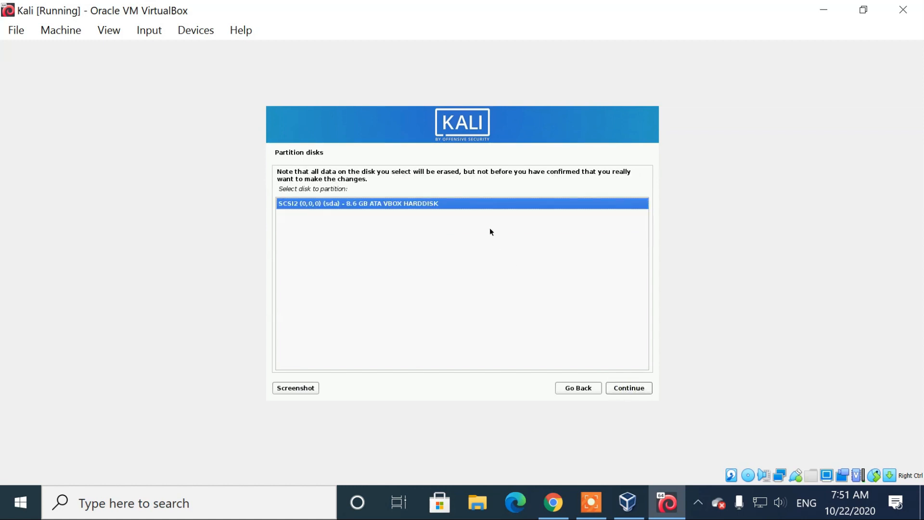
left_click(628, 392)
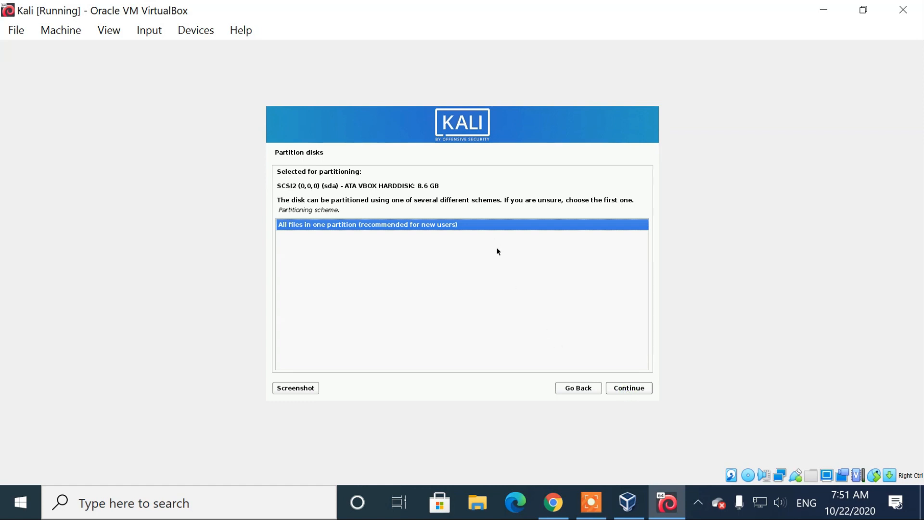
left_click(632, 389)
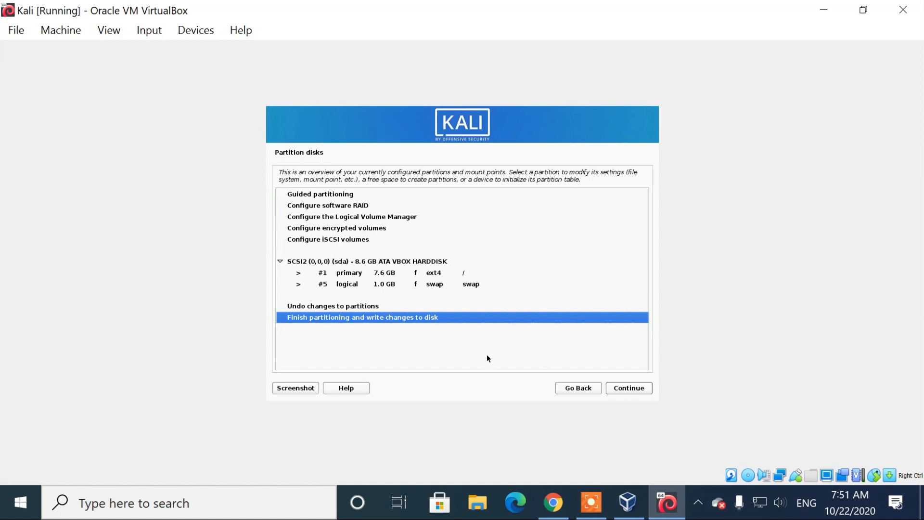
left_click(627, 388)
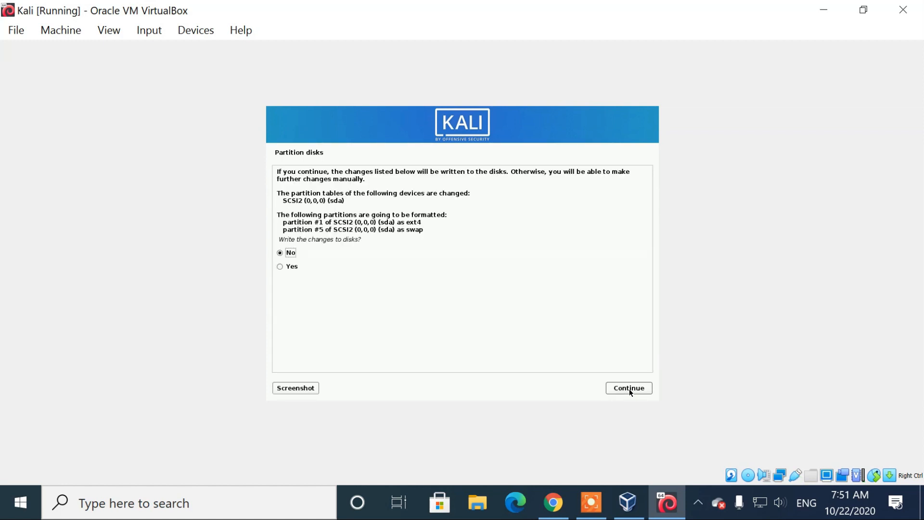
left_click(279, 266)
left_click(630, 391)
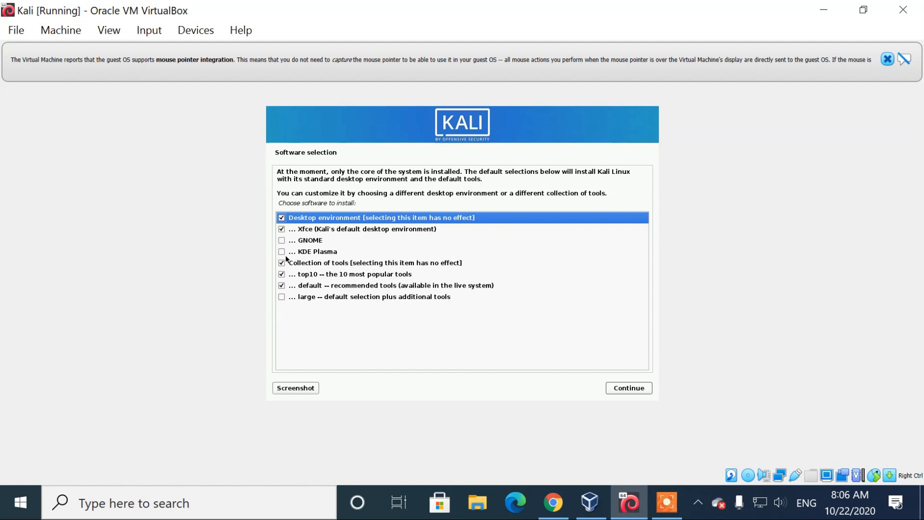
Deselect the Collection of tools, top10 and default tool sets, then start the software install
left_click(281, 263)
left_click(282, 274)
left_click(282, 285)
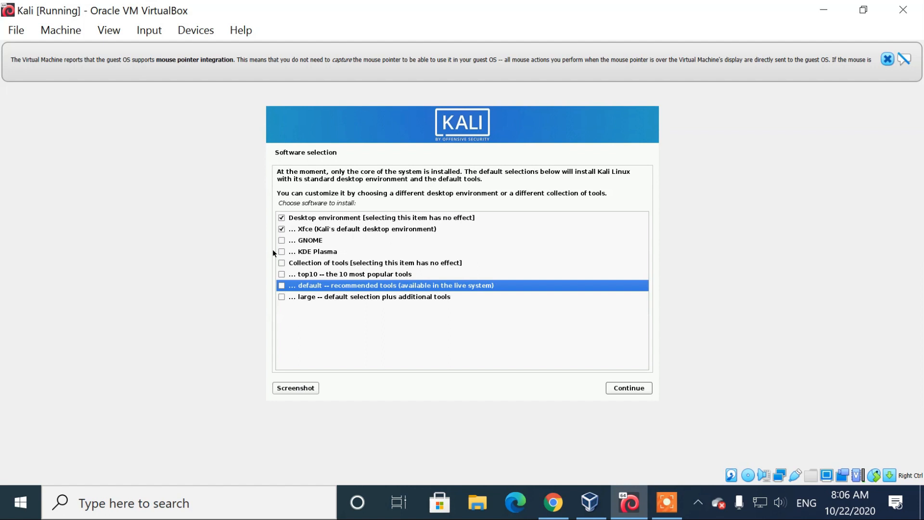
left_click(611, 384)
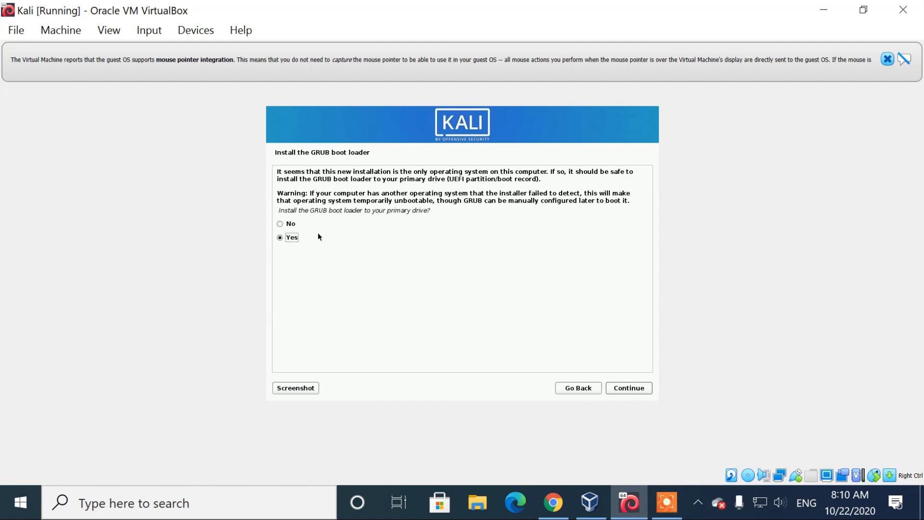
Install the GRUB boot loader to /dev/sda and reboot once installation completes
left_click(632, 393)
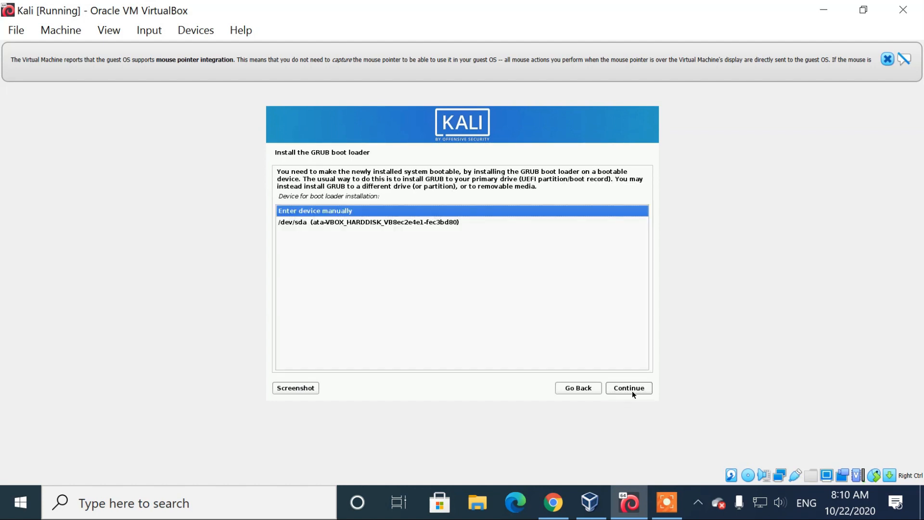
left_click(395, 223)
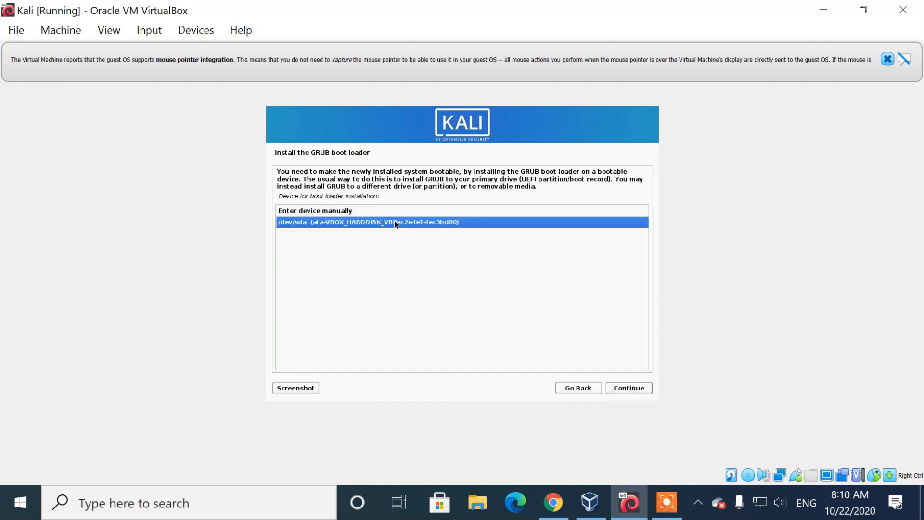
left_click(640, 391)
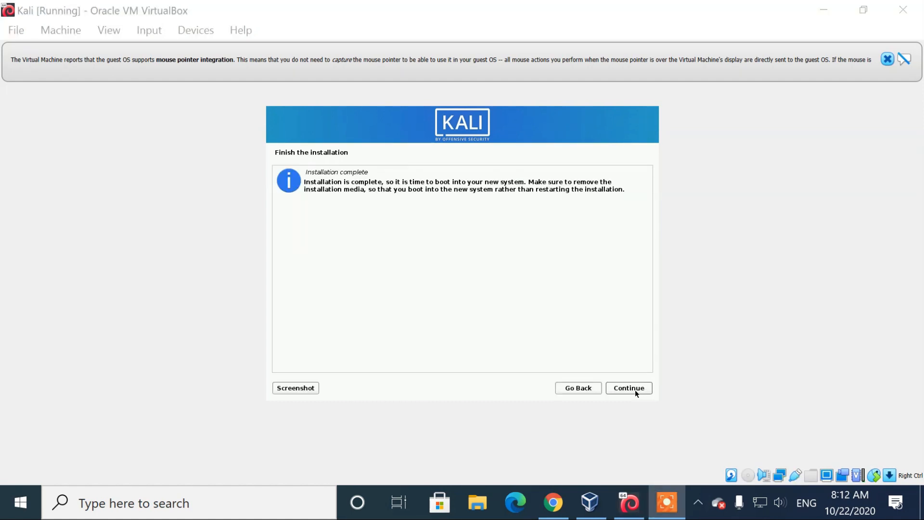
left_click(635, 391)
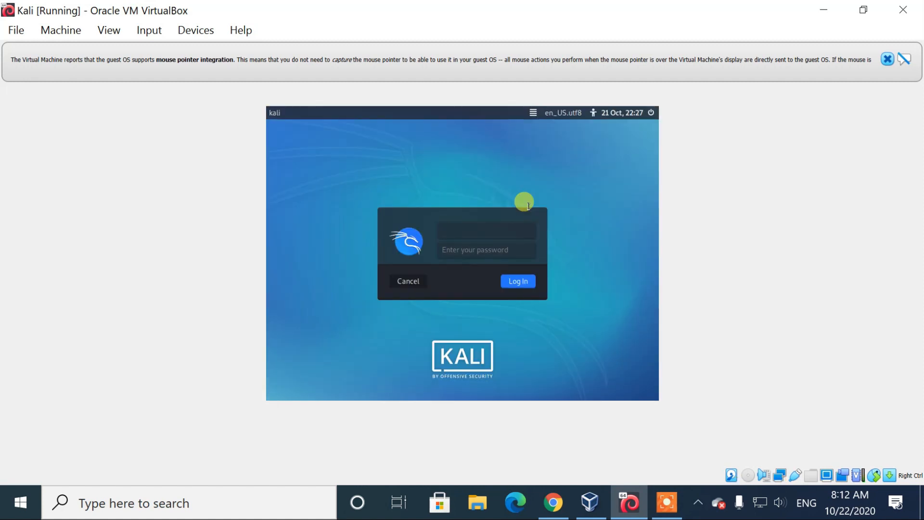
Log in with the new account's username and password, then open the VM's View menu
type("code")
key("Tab")
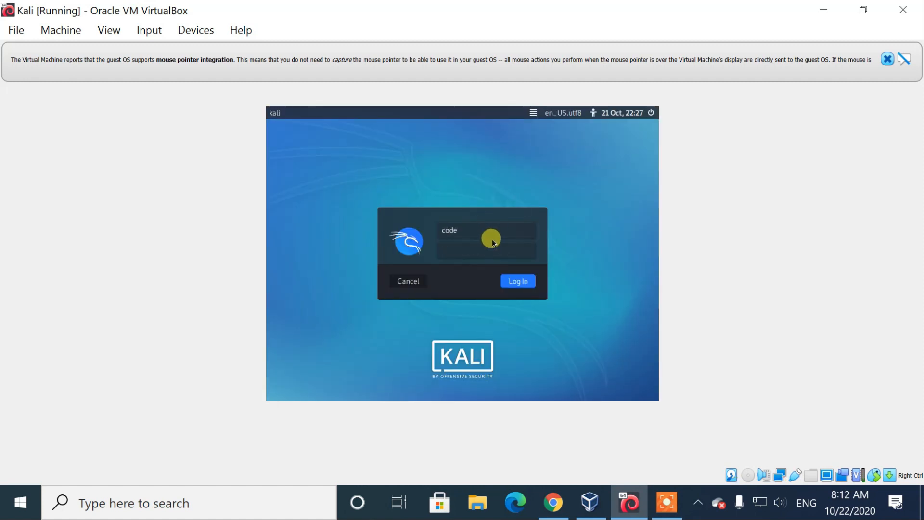
left_click(475, 254)
type("••••")
key("Return")
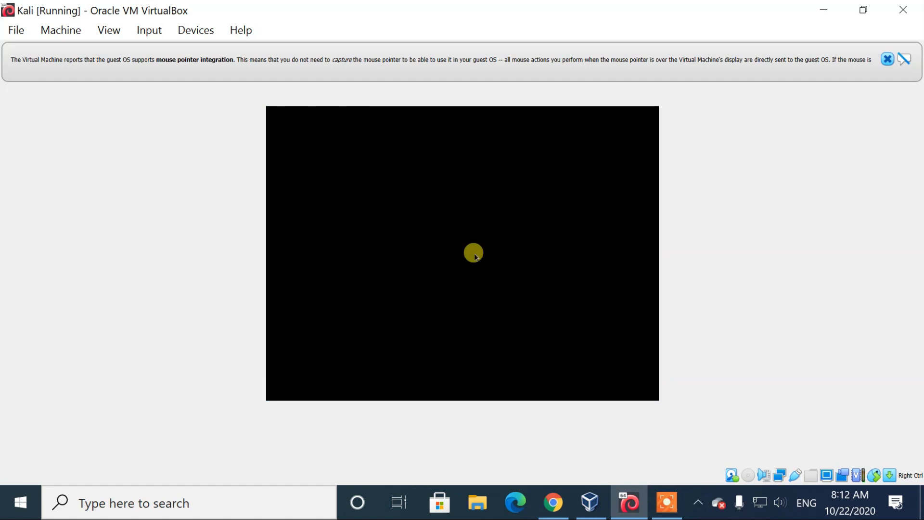
left_click(106, 31)
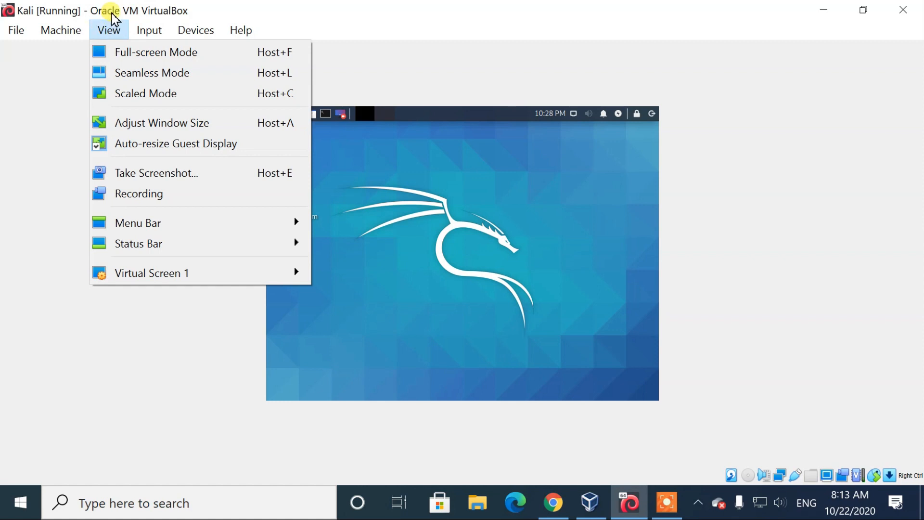
Switch the VM to full-screen mode and open then dismiss the desktop context menu
left_click(120, 51)
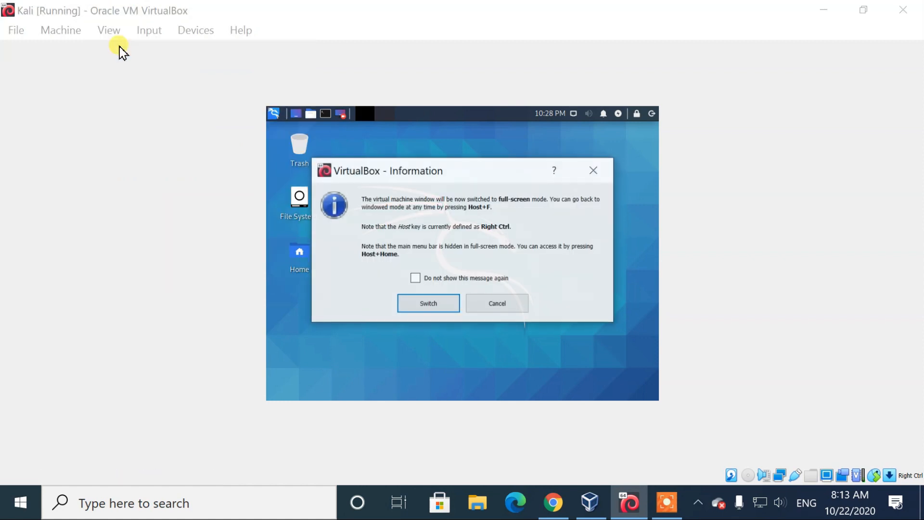
left_click(446, 302)
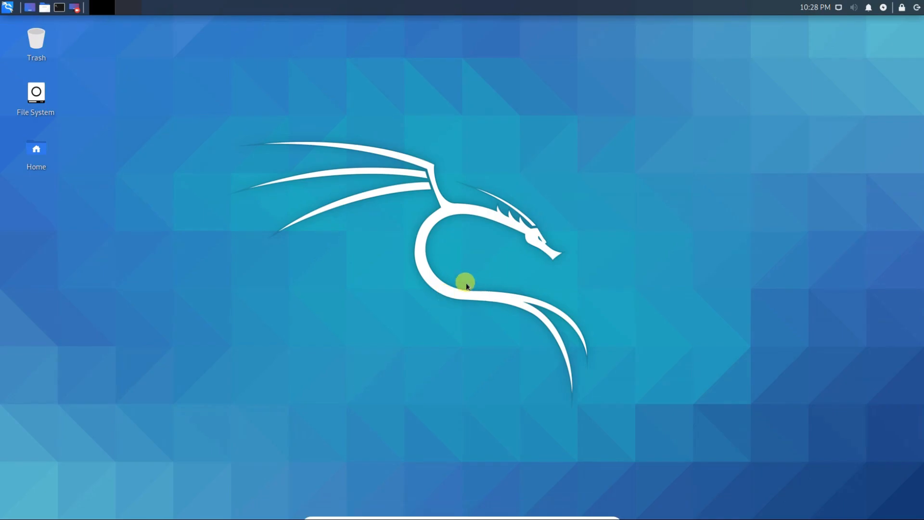
right_click(238, 114)
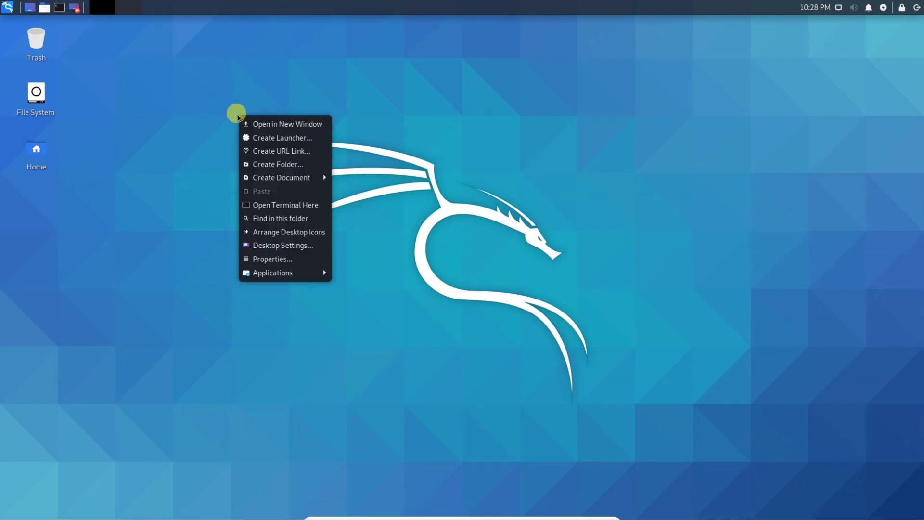
left_click(200, 136)
Open the file manager, browse the root File System and Desktop folder, then close it
left_click(8, 8)
left_click(129, 61)
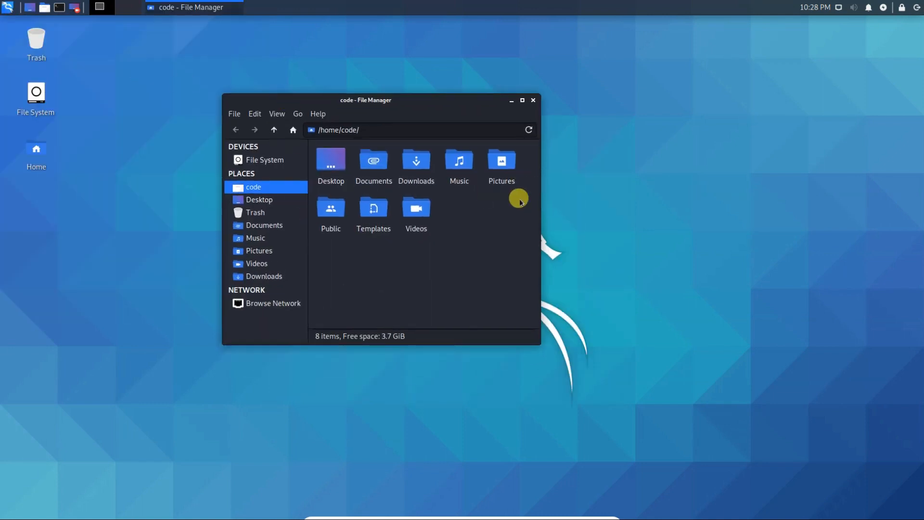
left_click(263, 161)
scroll(419, 205, "up", 3)
left_click(255, 199)
left_click(533, 99)
Dismiss the desktop menu and bring up the Xfce log-out dialog
right_click(437, 90)
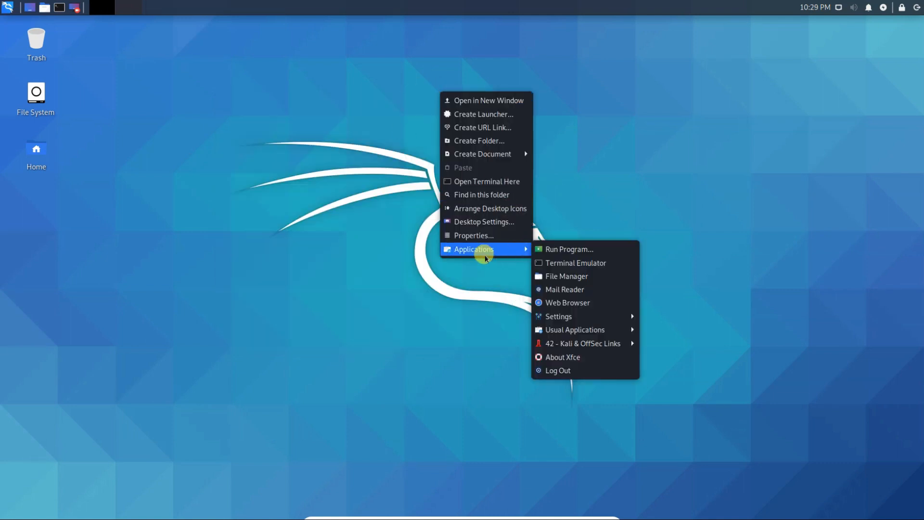
left_click(236, 266)
left_click(917, 8)
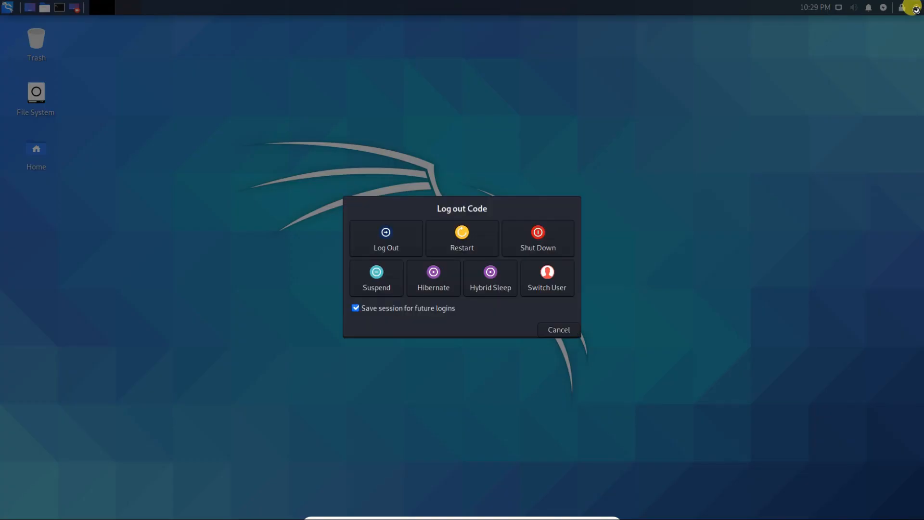